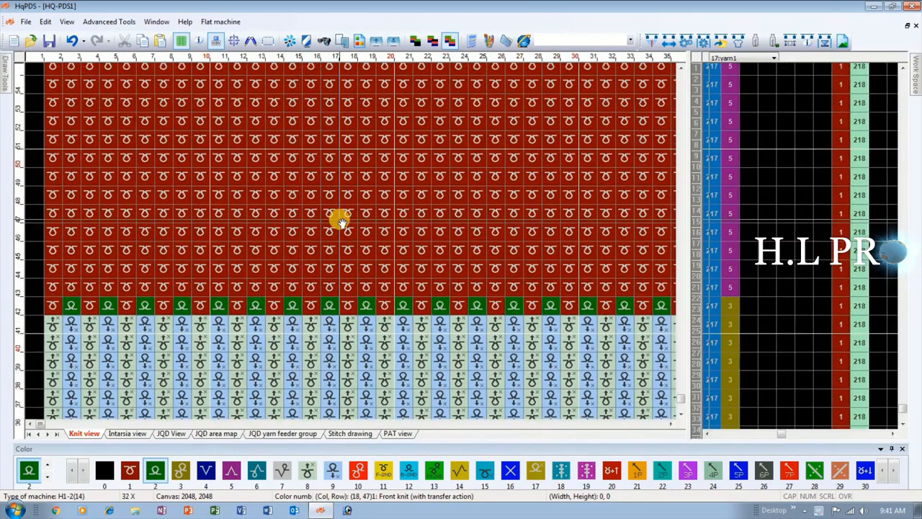
Review the section numbers and yarn feeder values in the Craft Bill's advanced parameter settings.
{"action": "left_click", "coordinate": [738, 41]}
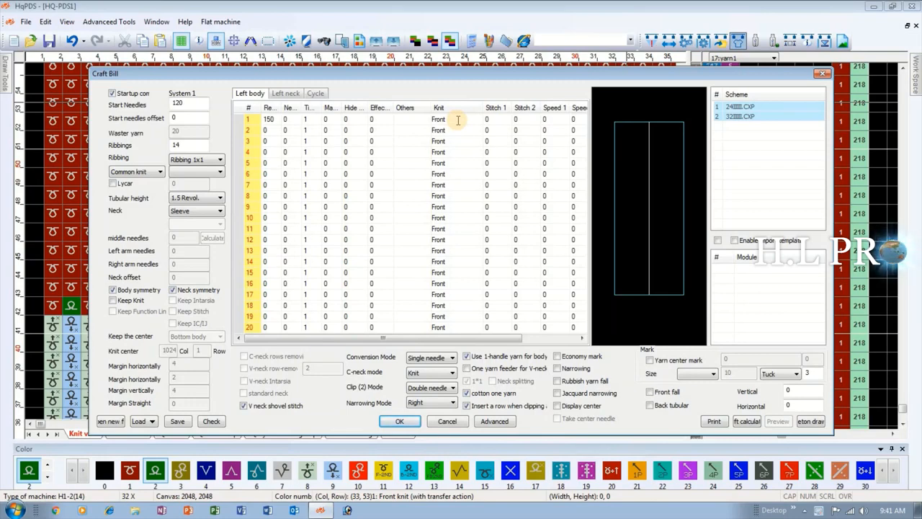
{"action": "left_click", "coordinate": [495, 423]}
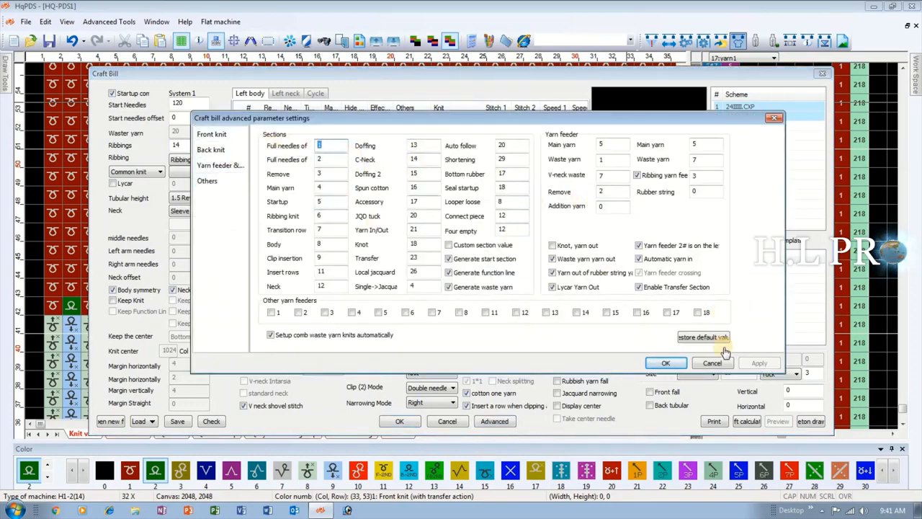
{"action": "left_click", "coordinate": [712, 364]}
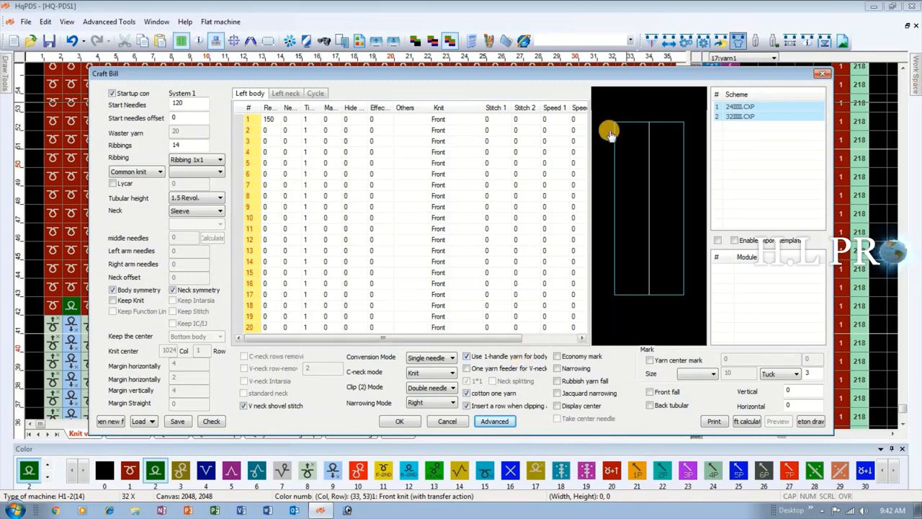
Set the Craft Bill's Conversion Mode to Double needles, view the Knit options of the first body row, and close the dialog.
{"action": "left_click", "coordinate": [450, 358]}
{"action": "left_click", "coordinate": [430, 398]}
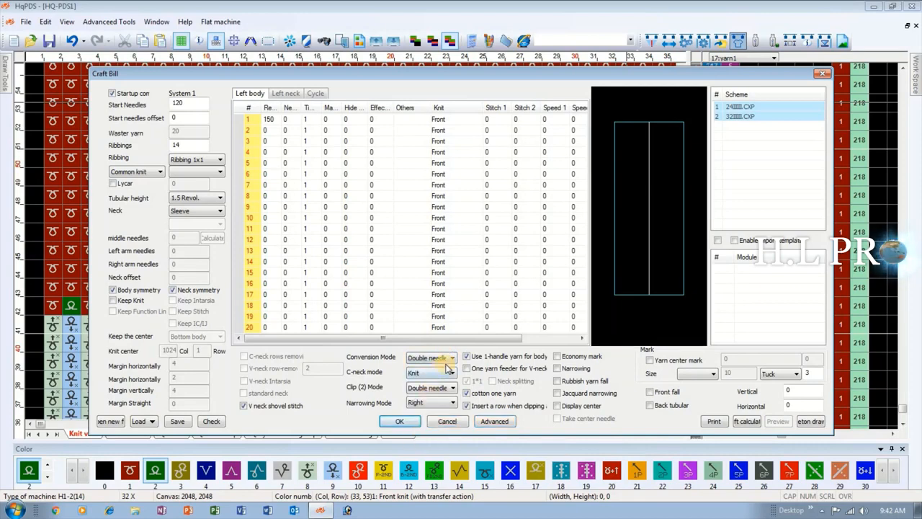
{"action": "left_click", "coordinate": [450, 358]}
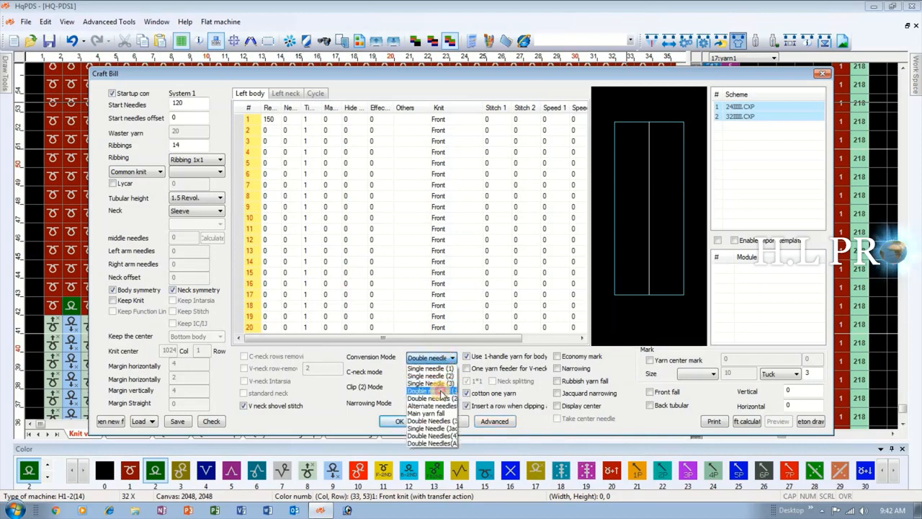
{"action": "left_click", "coordinate": [432, 393]}
{"action": "left_click_drag", "start_coordinate": [454, 123], "coordinate": [453, 284]}
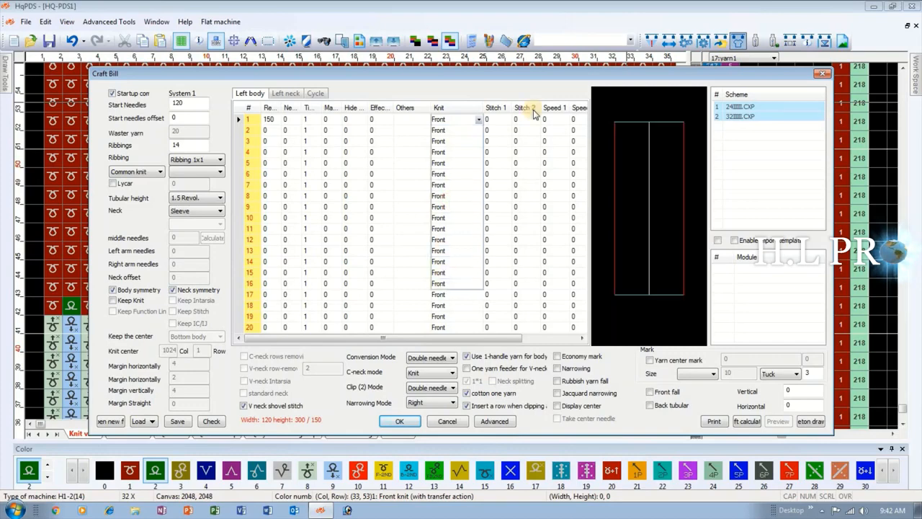
{"action": "left_click", "coordinate": [456, 422]}
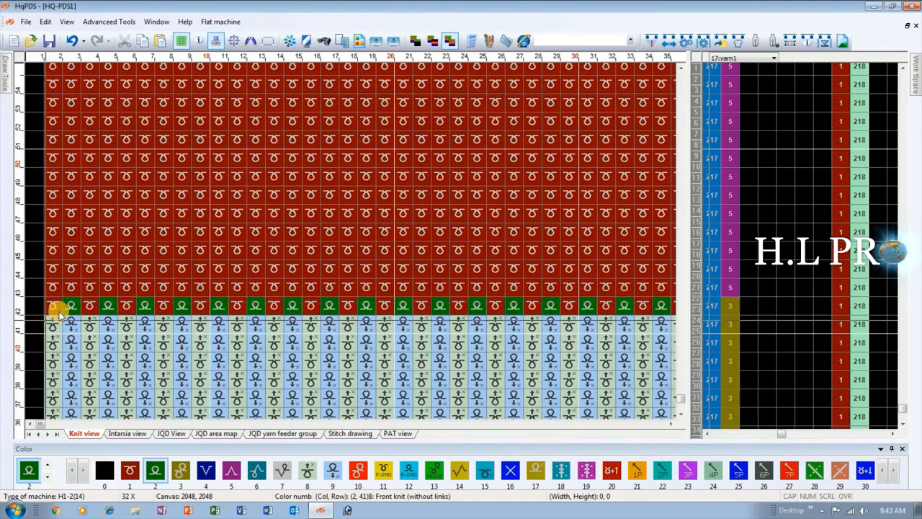
Fill the body above the ribbing with alternating front and back knit rows by repeating a pattern 1 stitch wide and 2 high.
{"action": "left_click_drag", "start_coordinate": [69, 308], "coordinate": [351, 244]}
{"action": "scroll", "coordinate": [353, 245], "scroll_direction": "down", "scroll_amount": 1}
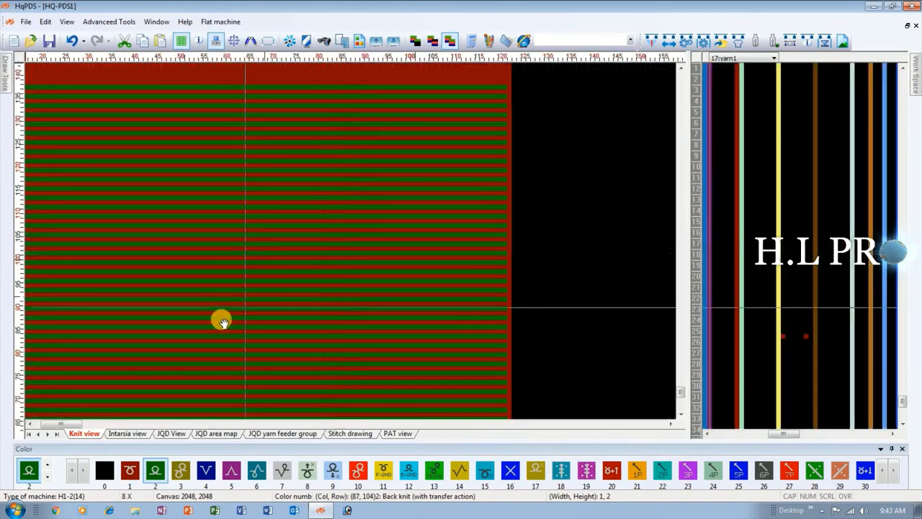
{"action": "scroll", "coordinate": [221, 322], "scroll_direction": "down", "scroll_amount": 1}
{"action": "scroll", "coordinate": [77, 344], "scroll_direction": "up", "scroll_amount": 1}
{"action": "scroll", "coordinate": [95, 243], "scroll_direction": "up", "scroll_amount": 4}
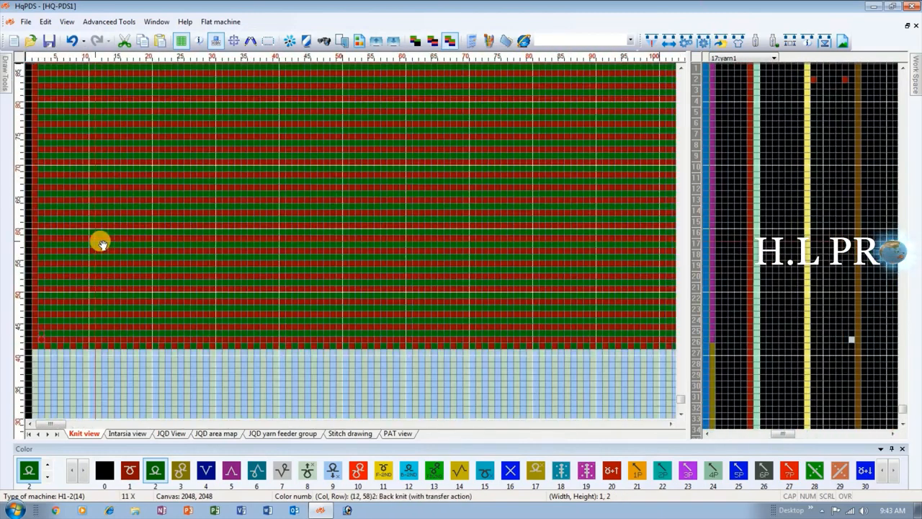
{"action": "scroll", "coordinate": [66, 243], "scroll_direction": "up", "scroll_amount": 1}
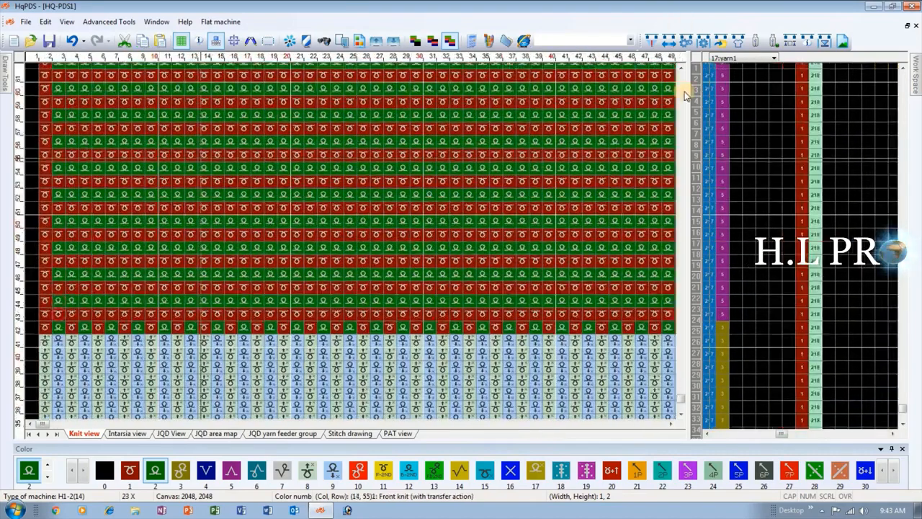
Open the Craft Bill to check its Narrowing Mode and close it.
{"action": "left_click", "coordinate": [738, 41]}
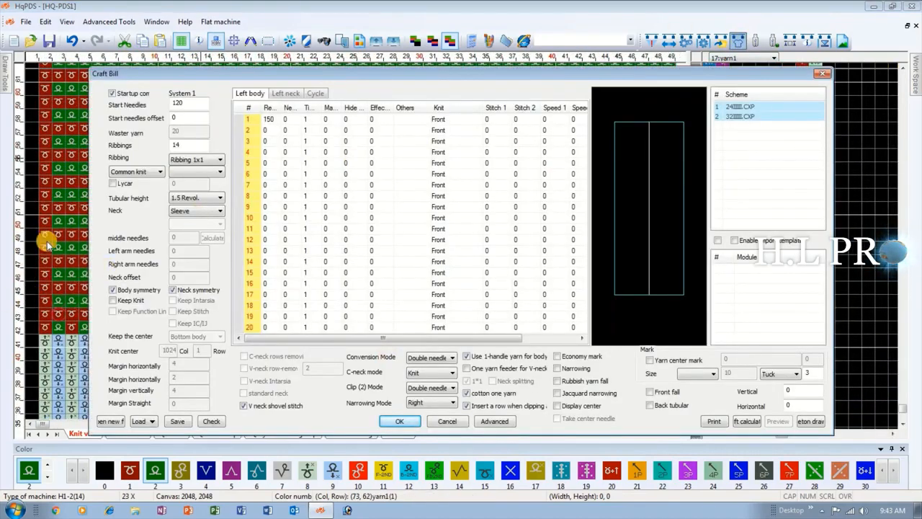
{"action": "left_click", "coordinate": [417, 403]}
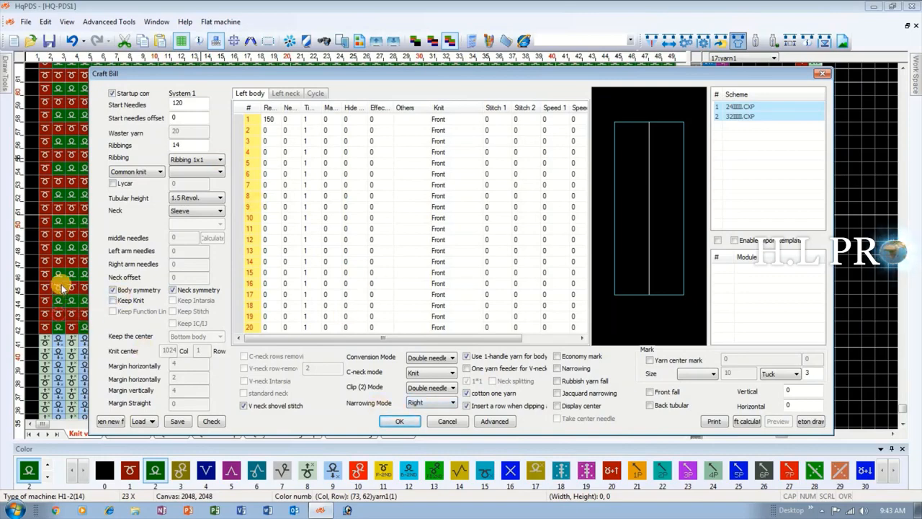
{"action": "left_click", "coordinate": [441, 422]}
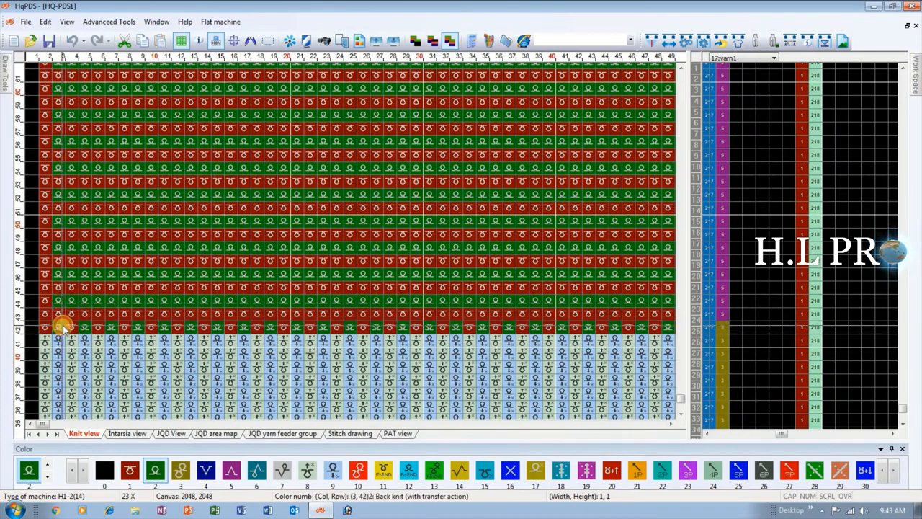
Fill the body's lower-left area, up to about column 46 and row 66, with alternating front and back stitch columns.
{"action": "mouse_move", "coordinate": [57, 326]}
{"action": "left_mouse_down"}
{"action": "mouse_move", "coordinate": [264, 130]}
{"action": "mouse_move", "coordinate": [346, 136]}
{"action": "mouse_move", "coordinate": [579, 114]}
{"action": "mouse_move", "coordinate": [578, 132]}
{"action": "mouse_move", "coordinate": [548, 135]}
{"action": "left_mouse_up"}
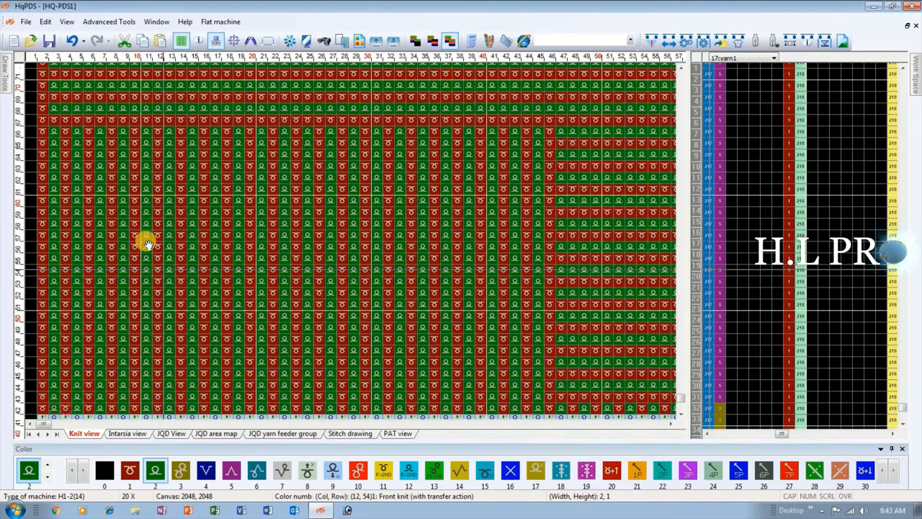
{"action": "scroll", "coordinate": [137, 244], "scroll_direction": "down", "scroll_amount": 1}
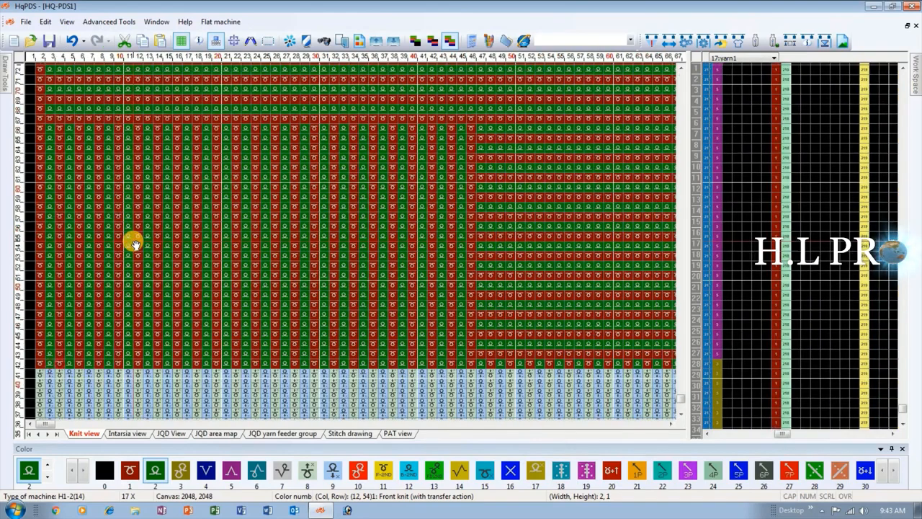
{"action": "left_click_drag", "start_coordinate": [495, 138], "coordinate": [542, 206]}
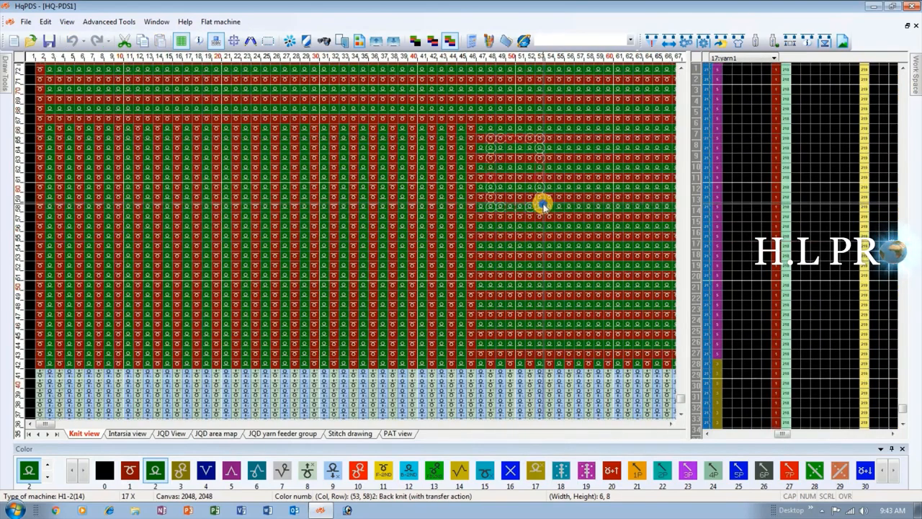
{"action": "scroll", "coordinate": [68, 180], "scroll_direction": "down", "scroll_amount": 4}
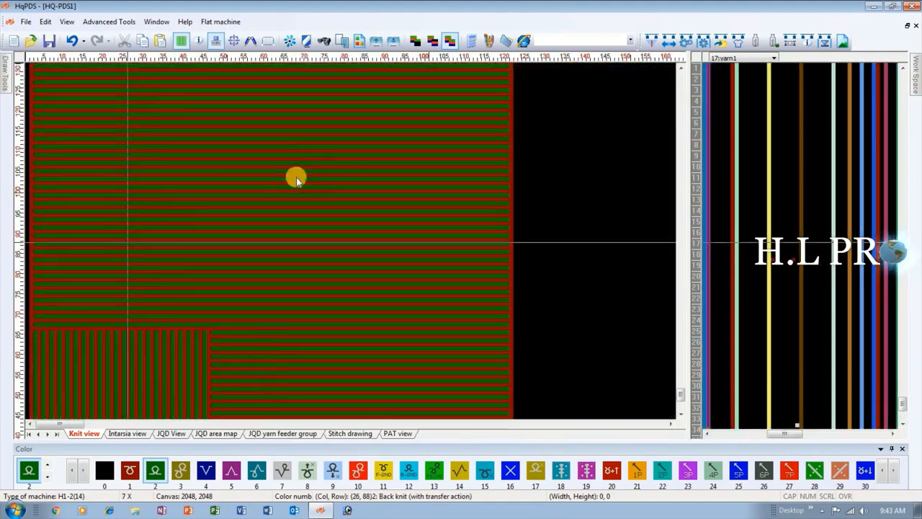
In the Craft Bill's Left body table, set the revolutions to 20 for row 1 and 30 for row 2.
{"action": "left_click", "coordinate": [738, 40]}
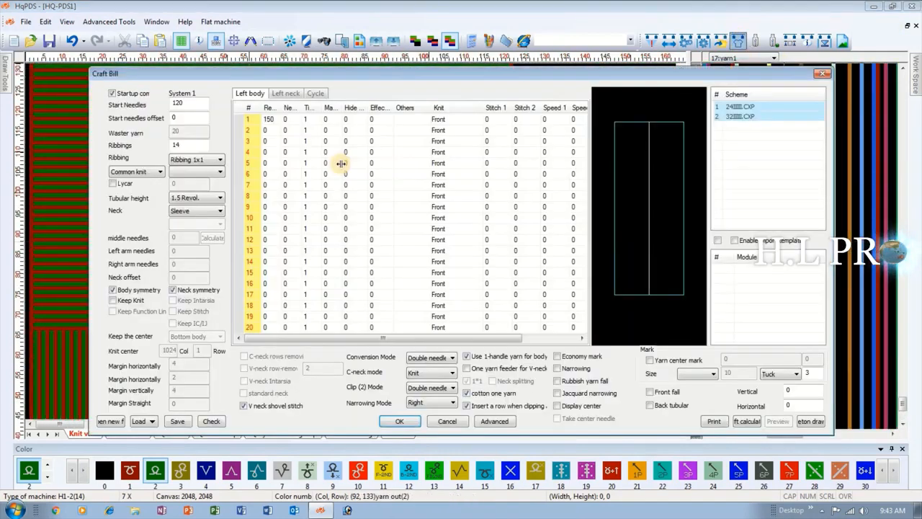
{"action": "left_click", "coordinate": [272, 129]}
{"action": "left_click", "coordinate": [278, 118]}
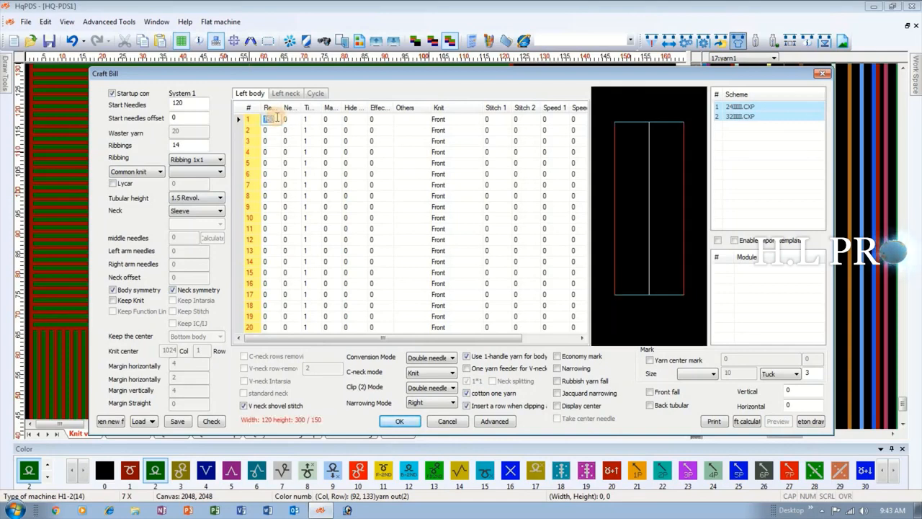
{"action": "type", "text": "2"}
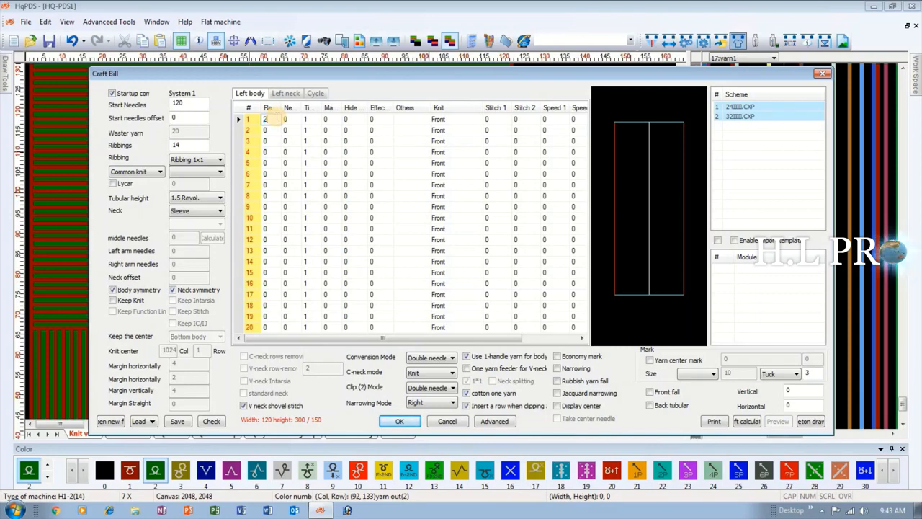
{"action": "type", "text": "0"}
{"action": "left_click", "coordinate": [270, 129]}
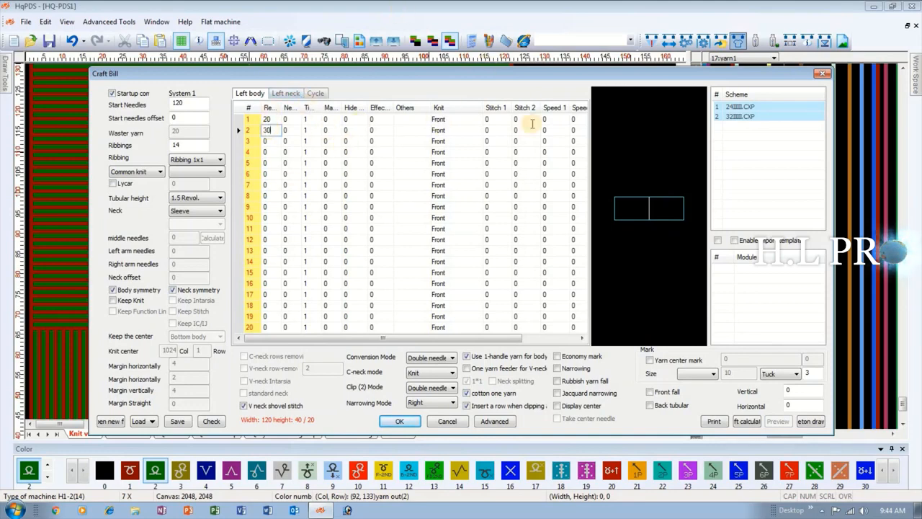
{"action": "left_click", "coordinate": [443, 111]}
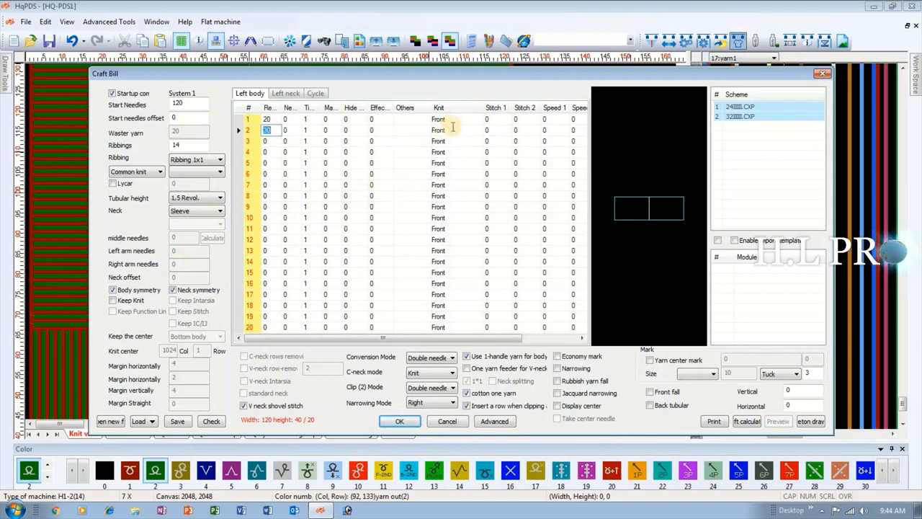
{"action": "left_click", "coordinate": [276, 151]}
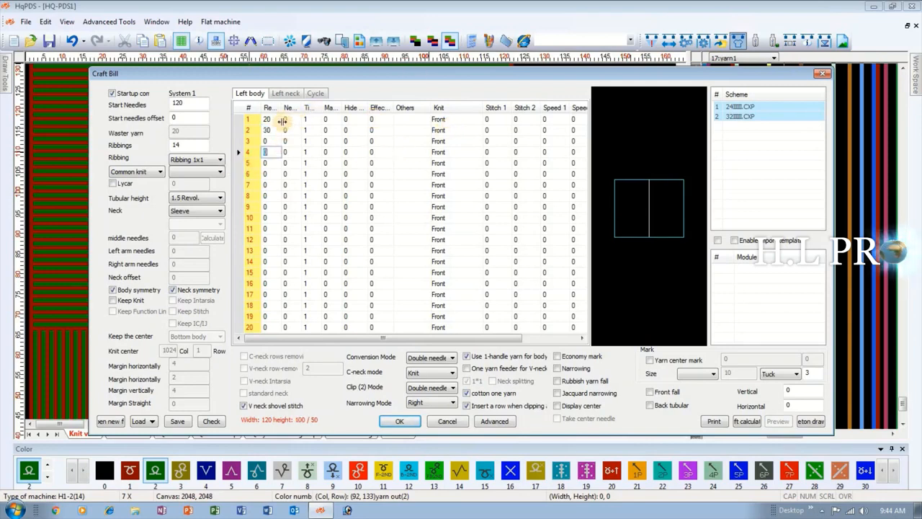
{"action": "left_click", "coordinate": [274, 119]}
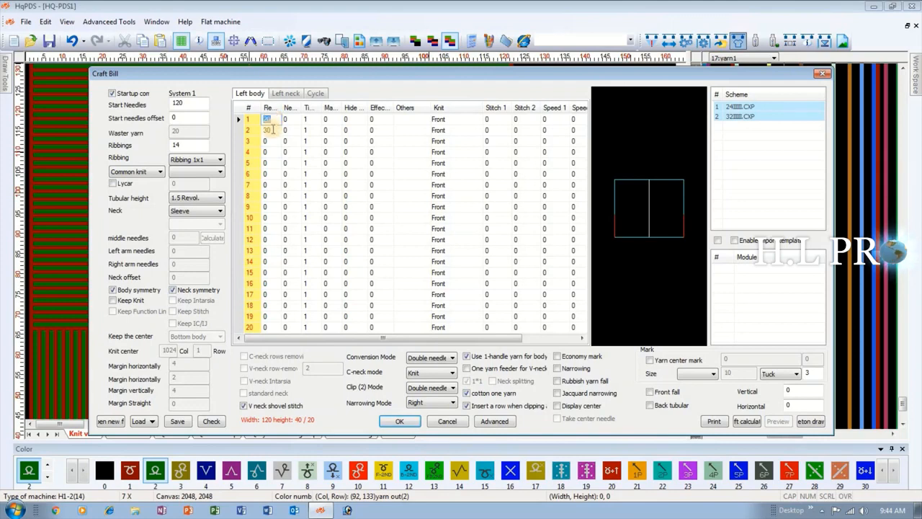
{"action": "left_click", "coordinate": [272, 130]}
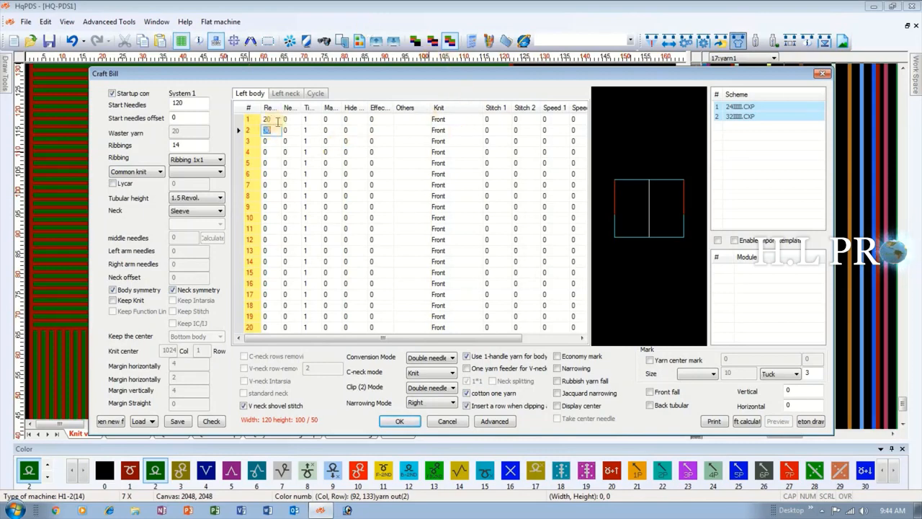
Set the Knit type of the first Left body row to Back and generate the pattern from the Craft Bill.
{"action": "left_click", "coordinate": [469, 121]}
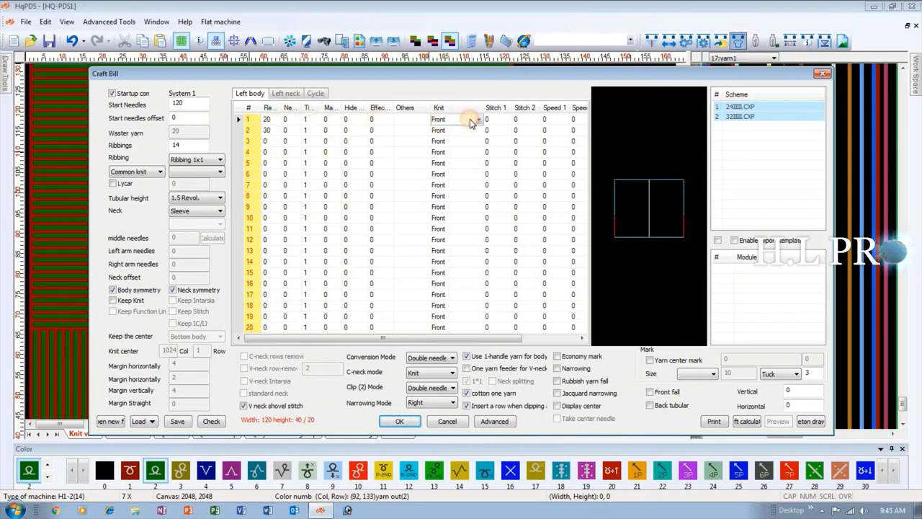
{"action": "left_click", "coordinate": [477, 121]}
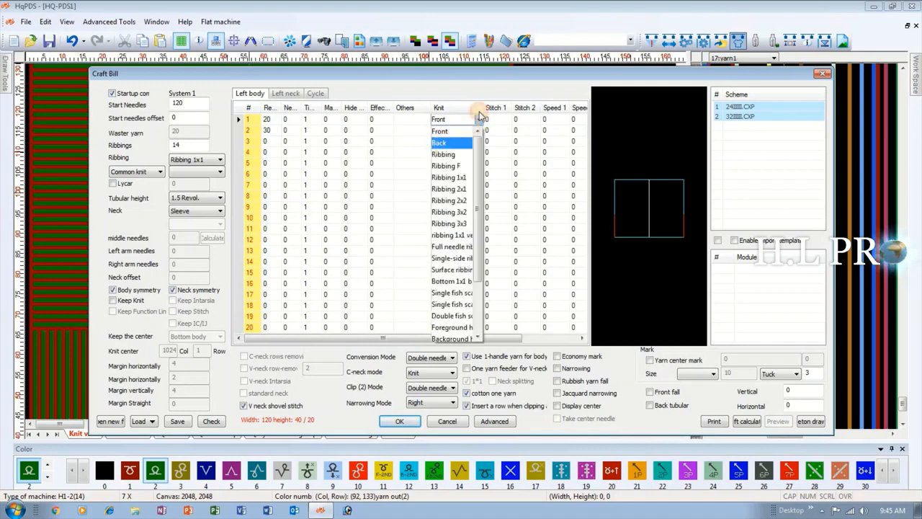
{"action": "left_click", "coordinate": [448, 143]}
{"action": "left_click", "coordinate": [412, 193]}
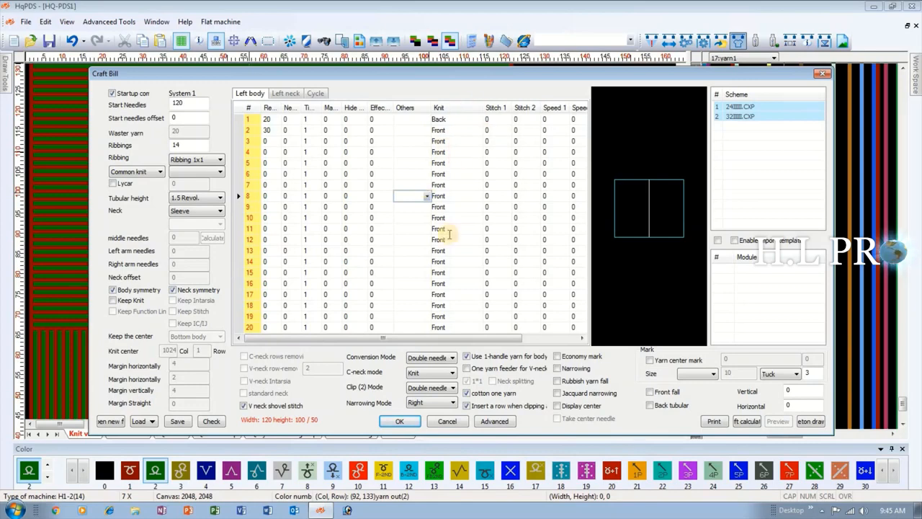
{"action": "left_click", "coordinate": [410, 421]}
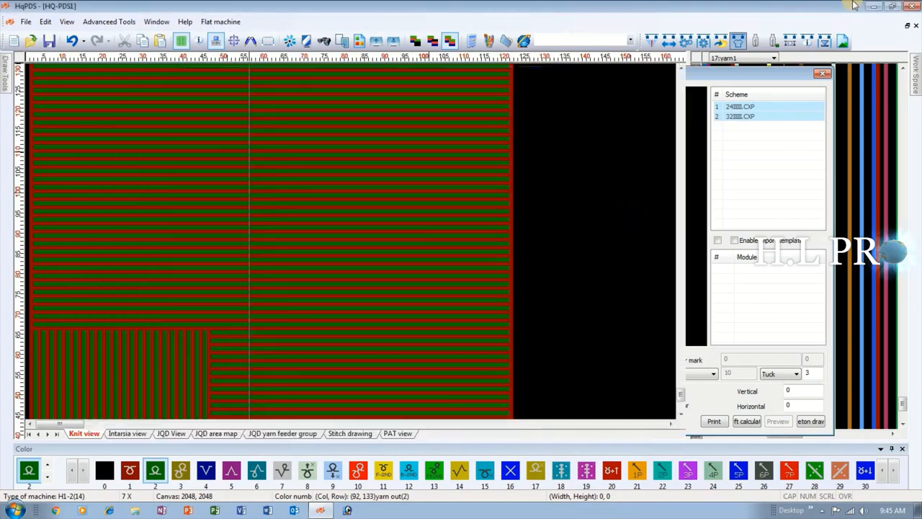
Inspect the generated back and front knit sections with the function lines switched to 7: density.
{"action": "scroll", "coordinate": [180, 235], "scroll_direction": "down", "scroll_amount": 3}
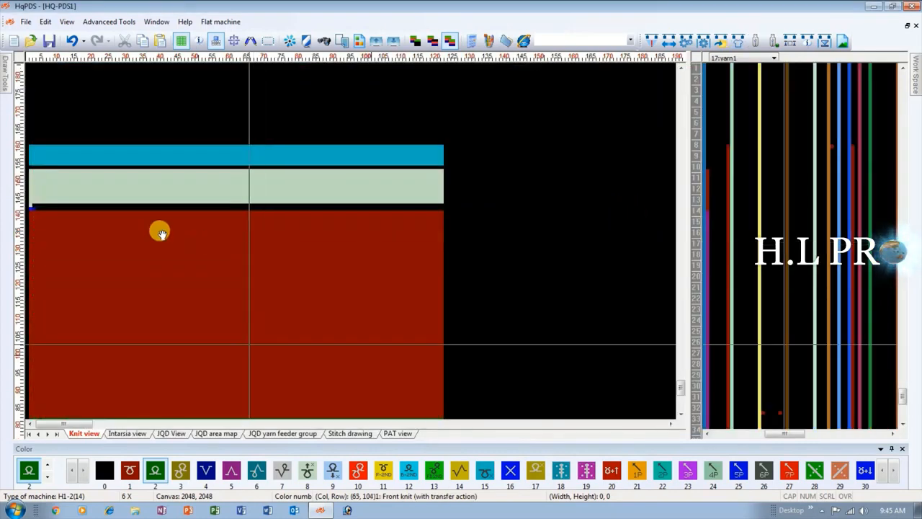
{"action": "scroll", "coordinate": [216, 243], "scroll_direction": "up", "scroll_amount": 4}
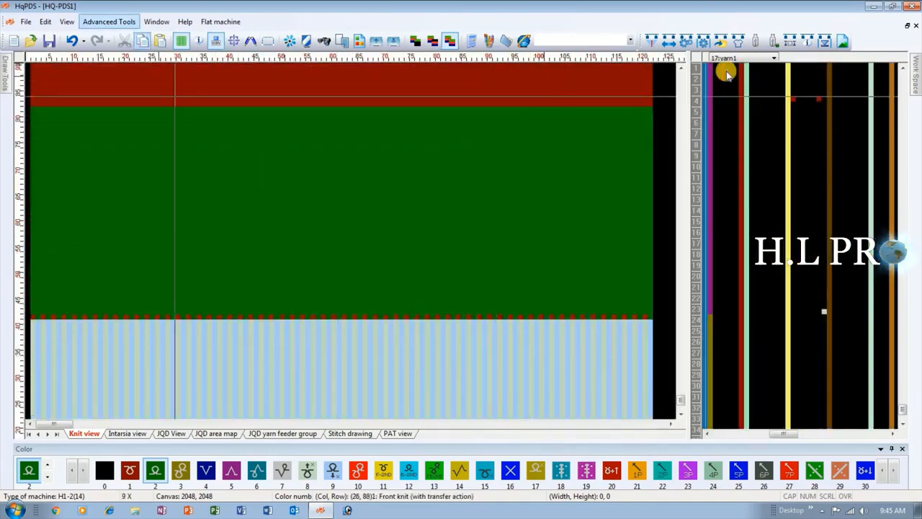
{"action": "left_click", "coordinate": [699, 131]}
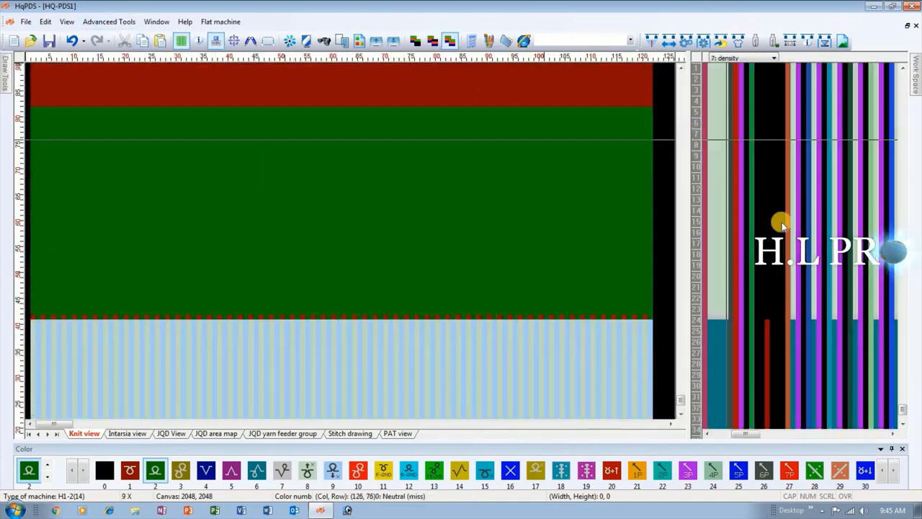
{"action": "scroll", "coordinate": [500, 124], "scroll_direction": "up", "scroll_amount": 1}
{"action": "scroll", "coordinate": [351, 242], "scroll_direction": "up", "scroll_amount": 3}
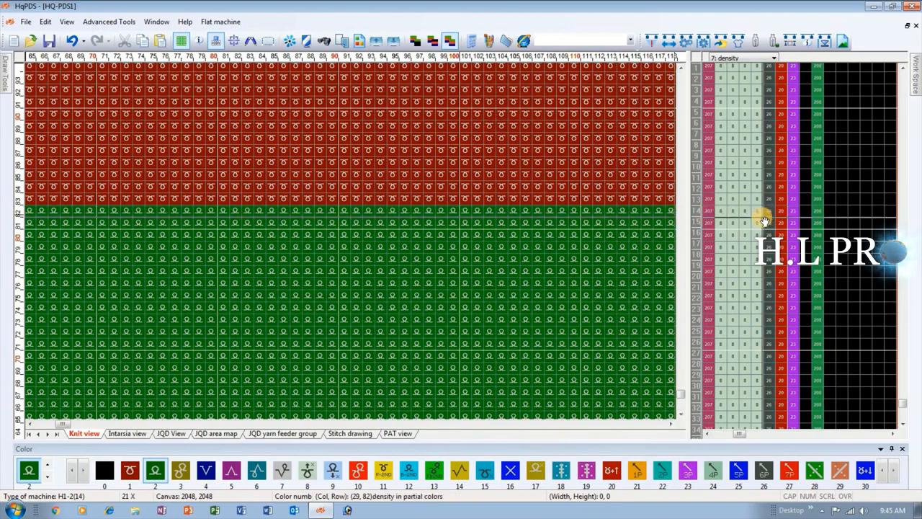
In the Craft Bill's Left body table, set Stitch 1 of the first row to 12.
{"action": "left_click", "coordinate": [739, 43]}
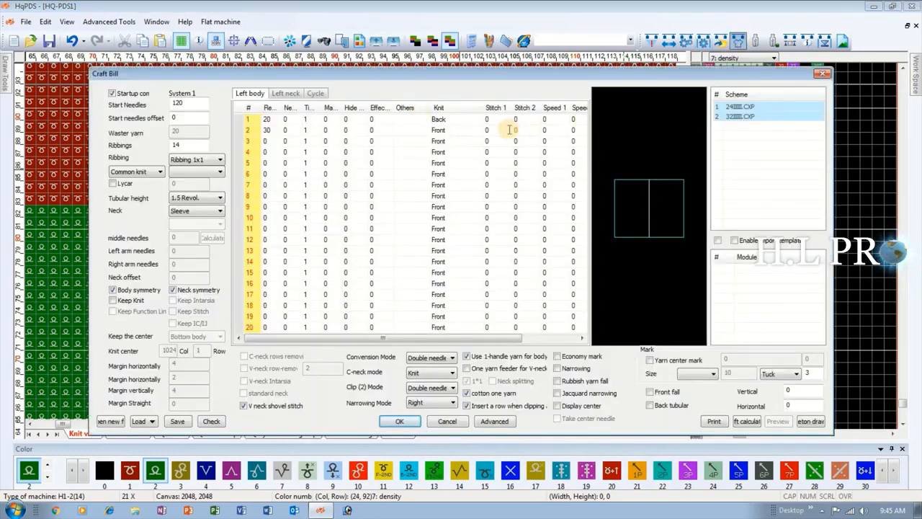
{"action": "left_click", "coordinate": [499, 120]}
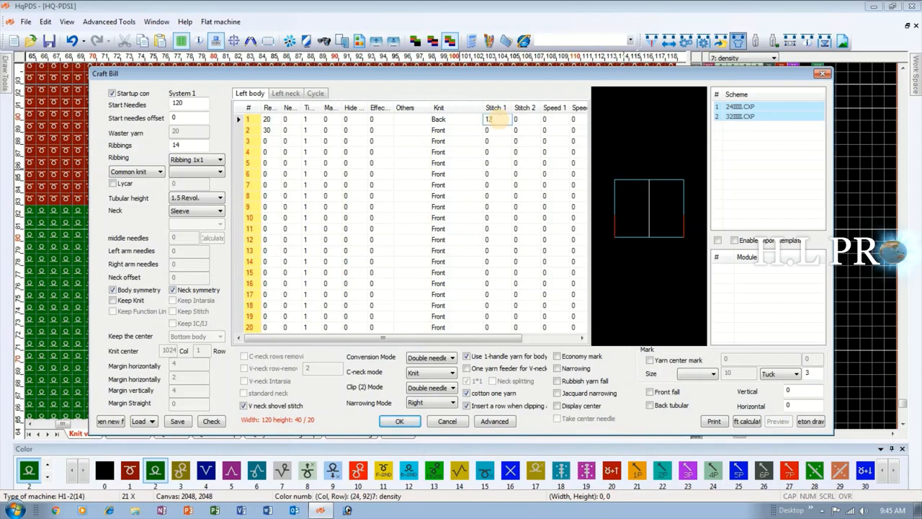
{"action": "type", "text": "12"}
{"action": "key", "text": "Return"}
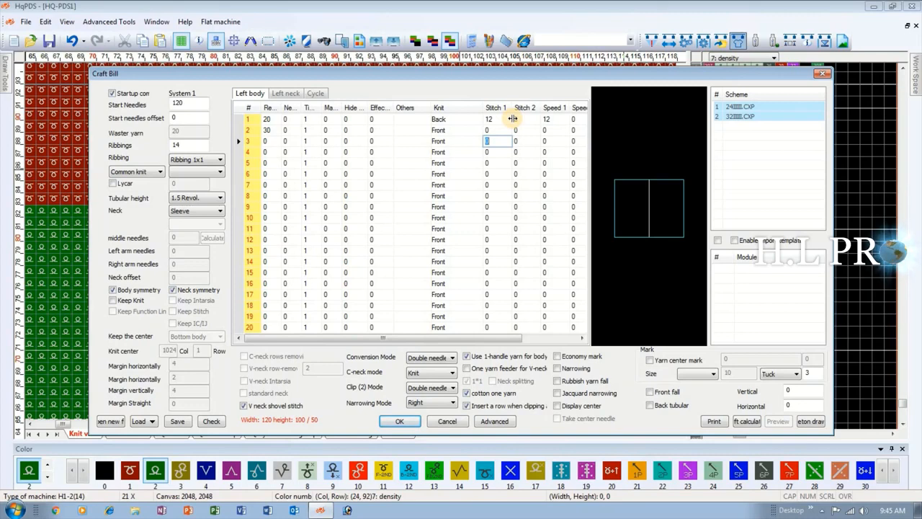
Set Stitch 2 of the first Left body row to 12 and generate the pattern from the Craft Bill.
{"action": "left_click", "coordinate": [580, 118]}
{"action": "left_click", "coordinate": [521, 120]}
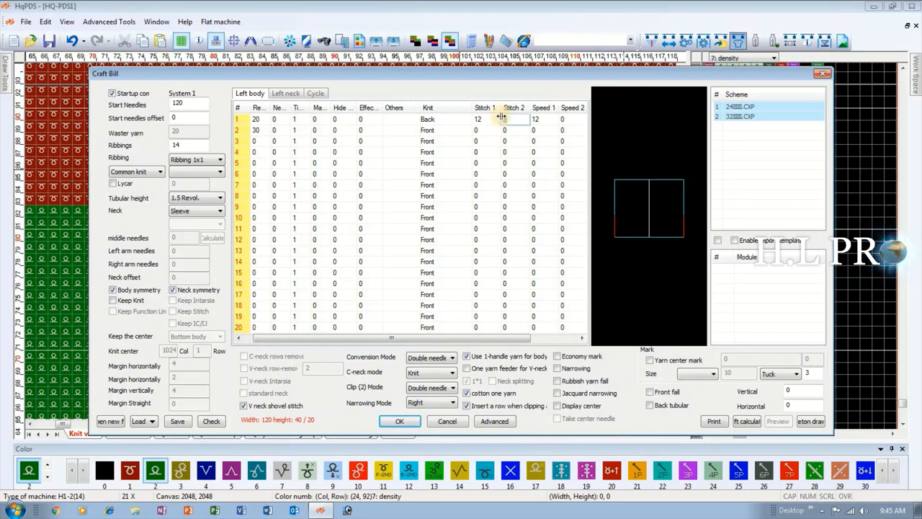
{"action": "left_click", "coordinate": [477, 141]}
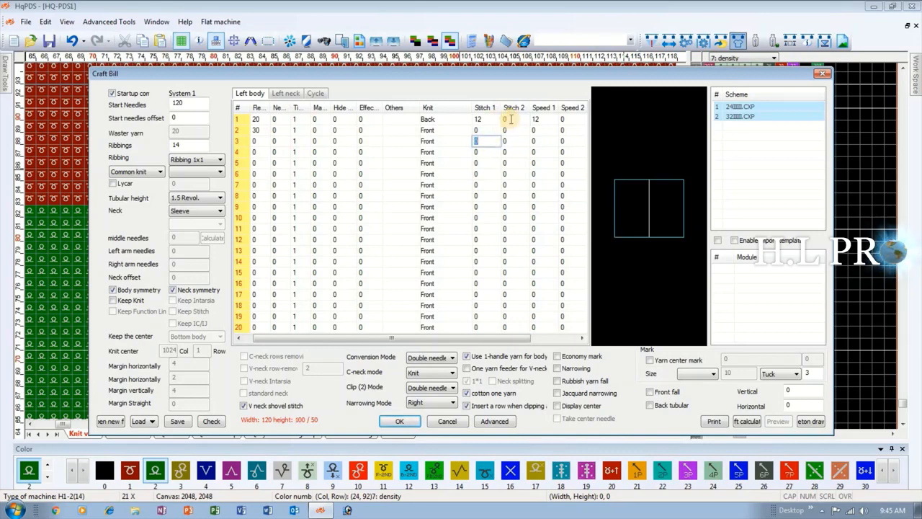
{"action": "left_click", "coordinate": [511, 119]}
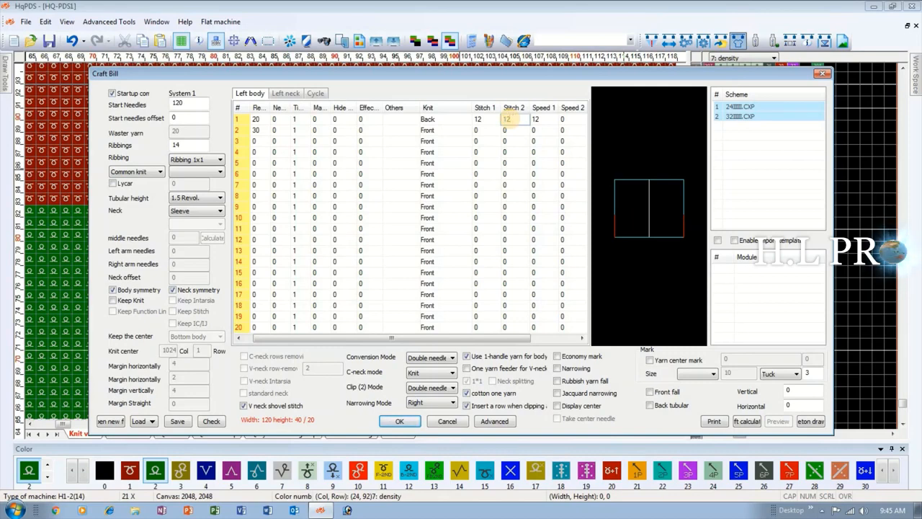
{"action": "double_click", "coordinate": [510, 121]}
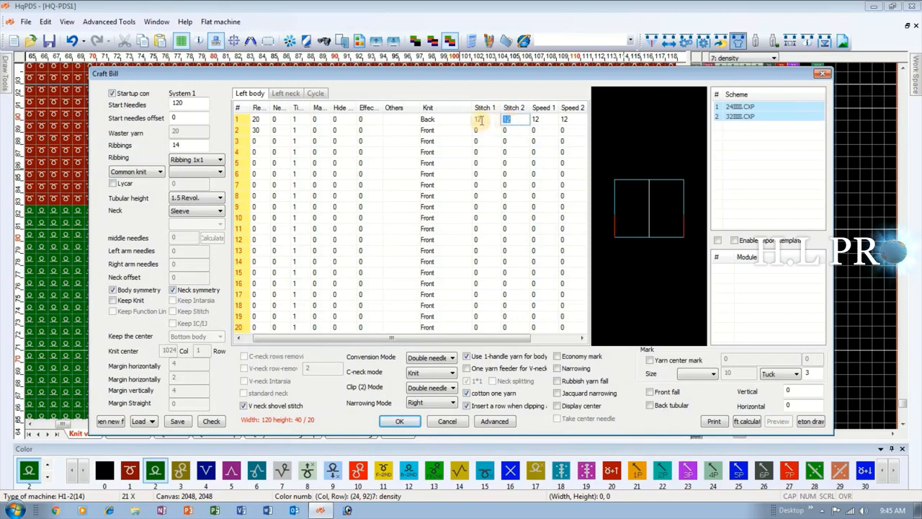
{"action": "double_click", "coordinate": [482, 118]}
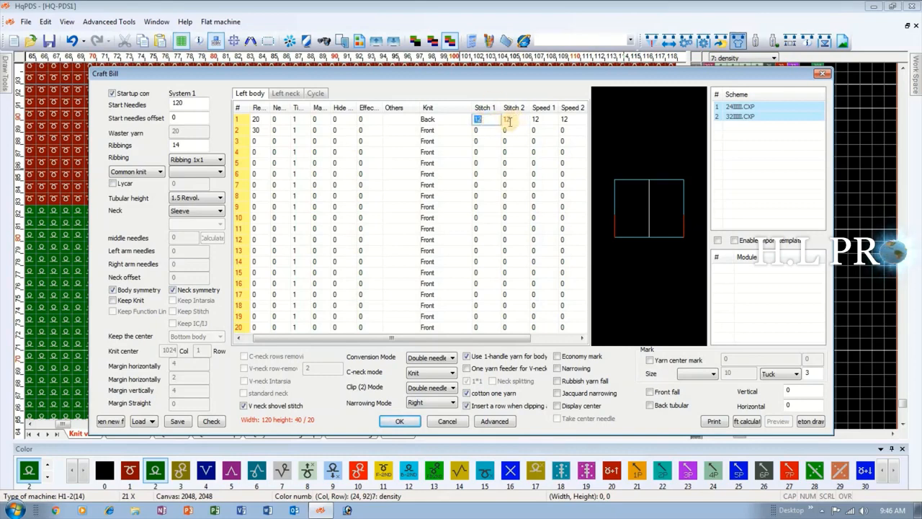
{"action": "double_click", "coordinate": [512, 120]}
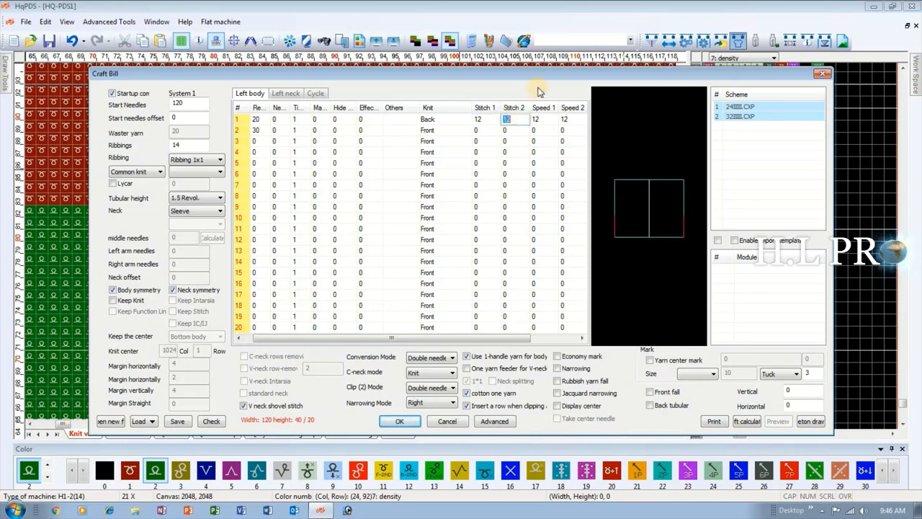
{"action": "left_click", "coordinate": [400, 421]}
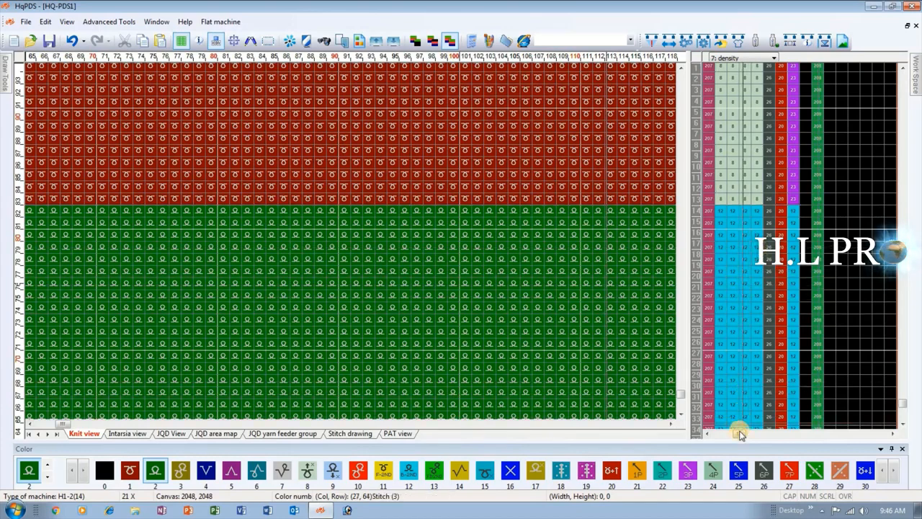
{"action": "mouse_move", "coordinate": [740, 437]}
{"action": "left_mouse_down"}
{"action": "mouse_move", "coordinate": [778, 438]}
{"action": "mouse_move", "coordinate": [742, 437]}
{"action": "left_mouse_up"}
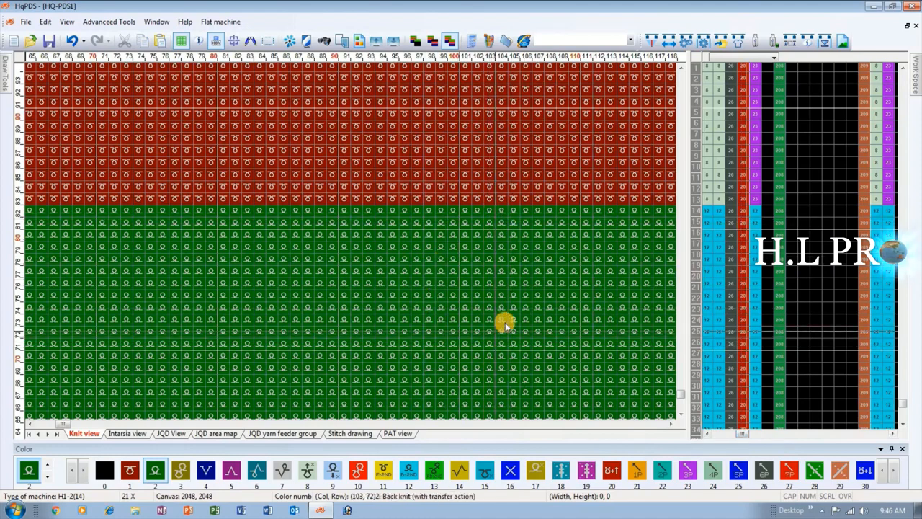
Change the Knit type of the first Left body row to Ribbing in the Craft Bill and regenerate the pattern.
{"action": "left_click", "coordinate": [738, 43]}
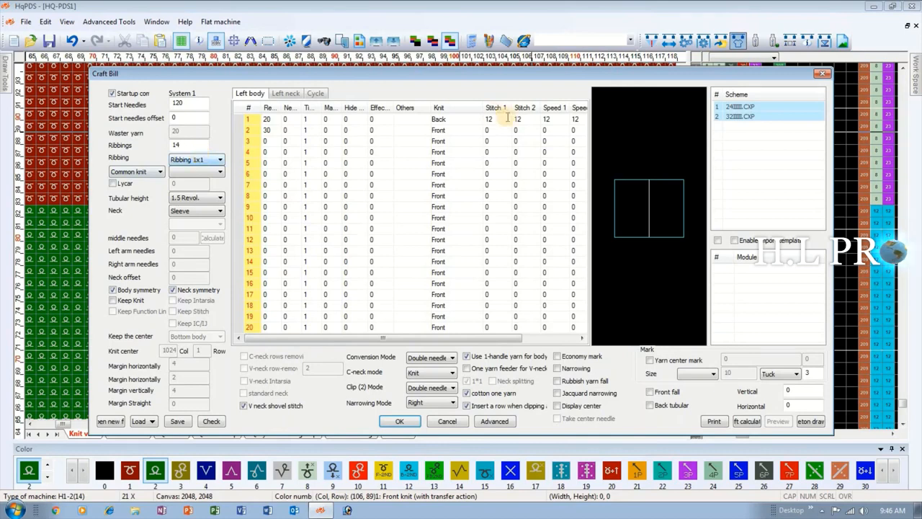
{"action": "left_click", "coordinate": [482, 121]}
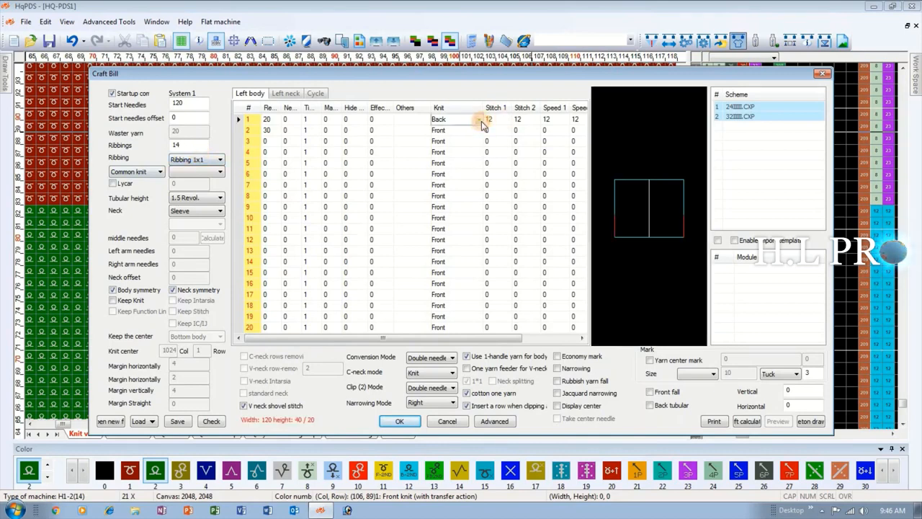
{"action": "left_click", "coordinate": [478, 120]}
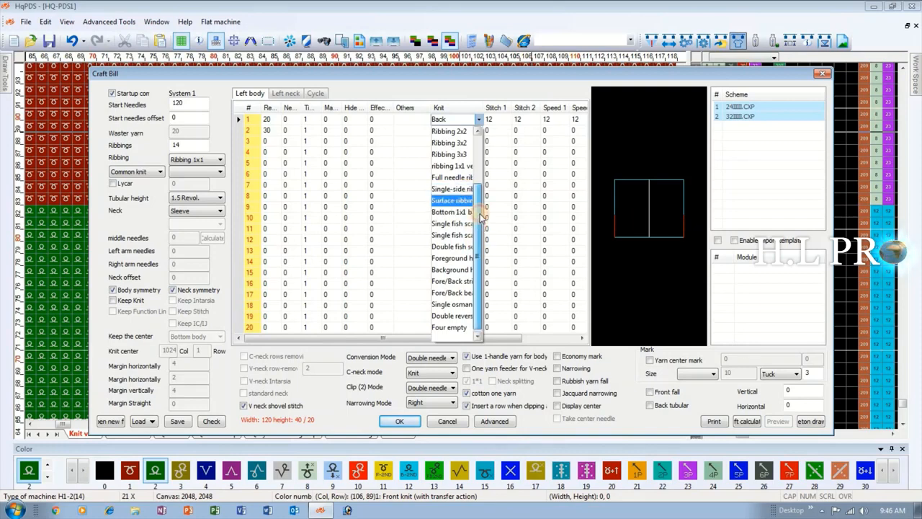
{"action": "left_click_drag", "start_coordinate": [480, 239], "coordinate": [489, 171]}
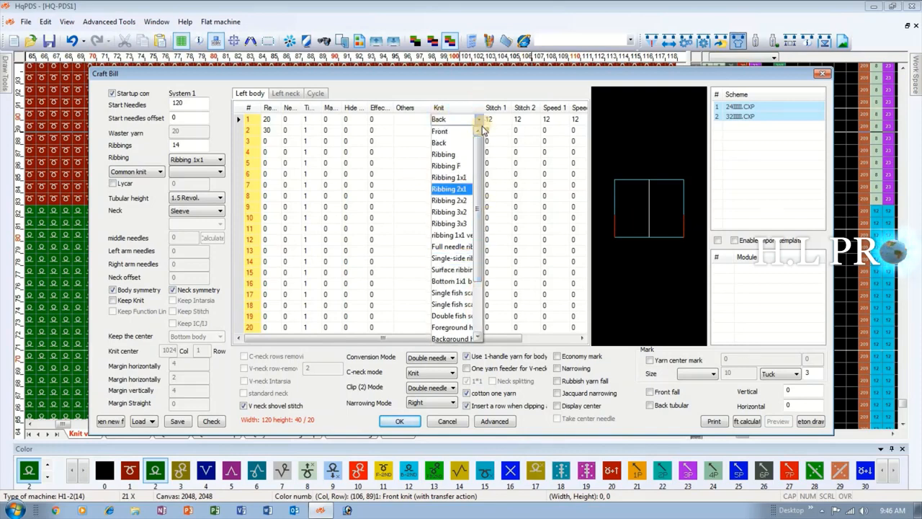
{"action": "left_click", "coordinate": [461, 155]}
{"action": "left_click", "coordinate": [402, 422]}
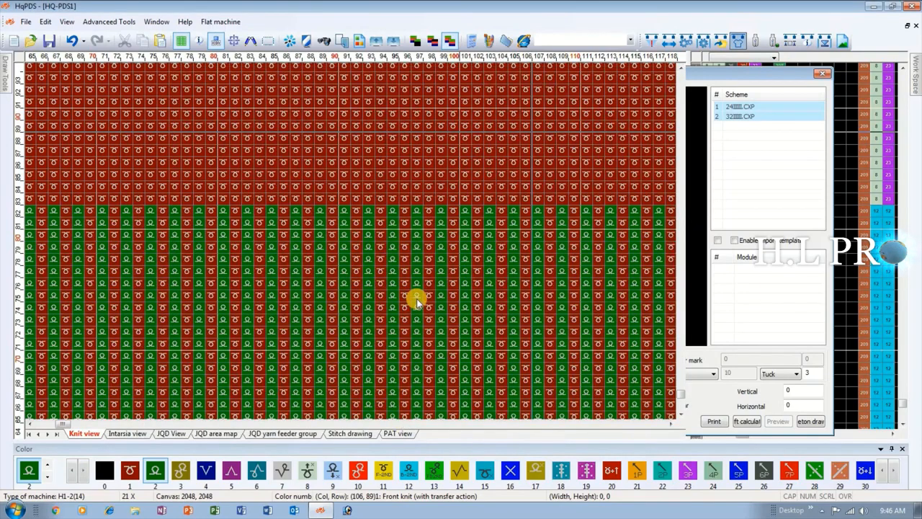
Examine the regenerated ribbing section, its boundary with the section above and the adjoining function lines.
{"action": "scroll", "coordinate": [283, 353], "scroll_direction": "down", "scroll_amount": 1}
{"action": "scroll", "coordinate": [330, 325], "scroll_direction": "up", "scroll_amount": 2}
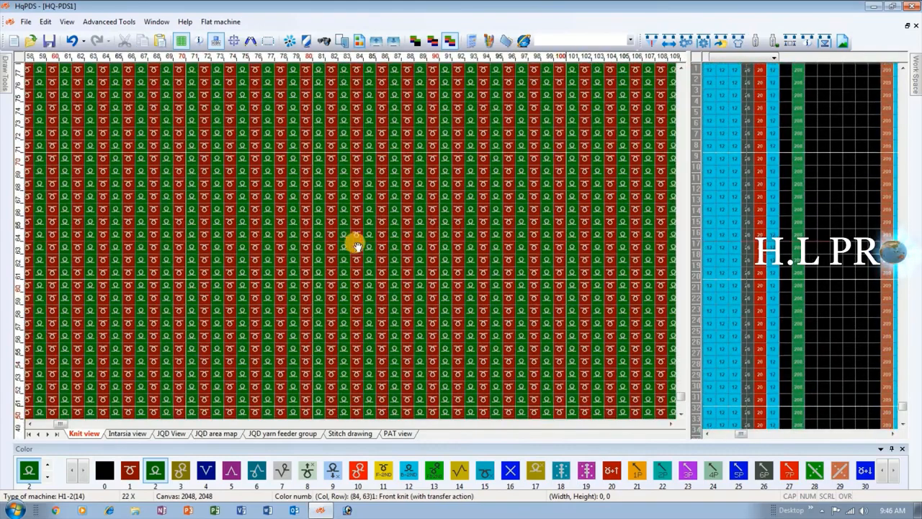
{"action": "scroll", "coordinate": [353, 243], "scroll_direction": "down", "scroll_amount": 2}
{"action": "scroll", "coordinate": [353, 244], "scroll_direction": "up", "scroll_amount": 4}
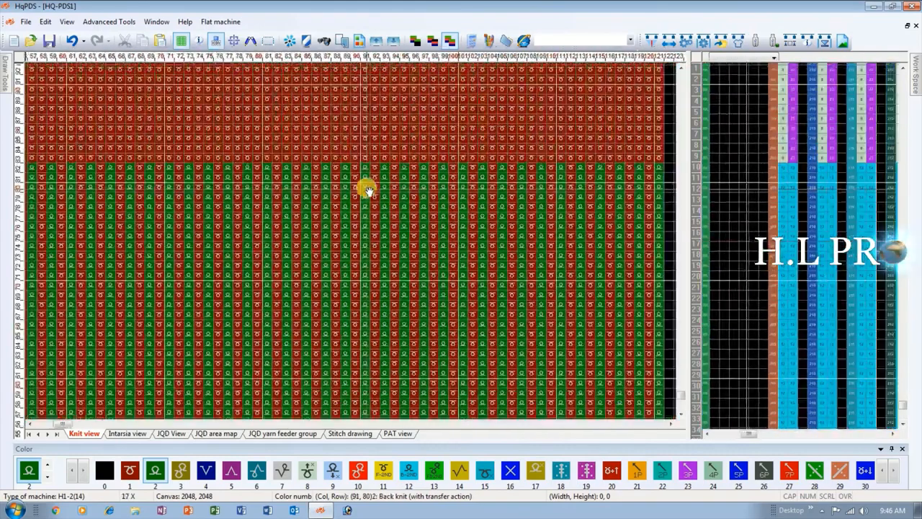
{"action": "scroll", "coordinate": [353, 245], "scroll_direction": "up", "scroll_amount": 2}
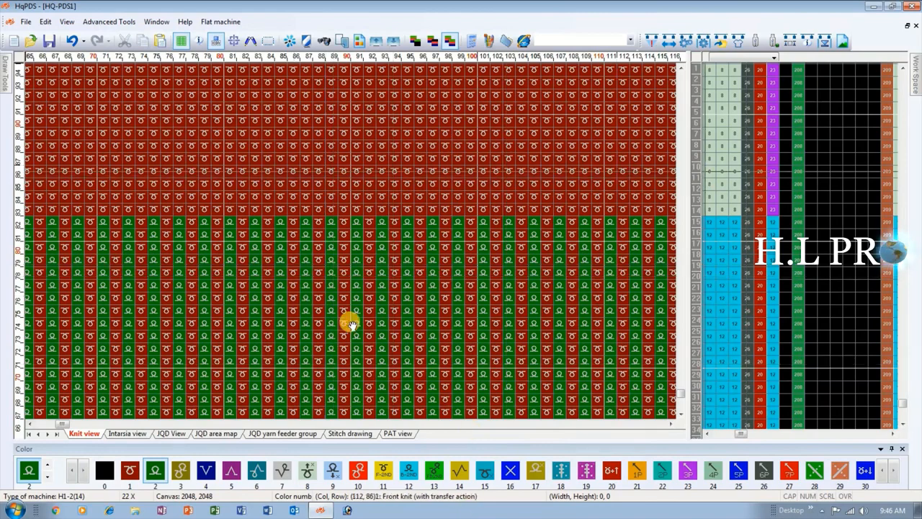
{"action": "scroll", "coordinate": [357, 316], "scroll_direction": "down", "scroll_amount": 1}
{"action": "scroll", "coordinate": [367, 204], "scroll_direction": "down", "scroll_amount": 1}
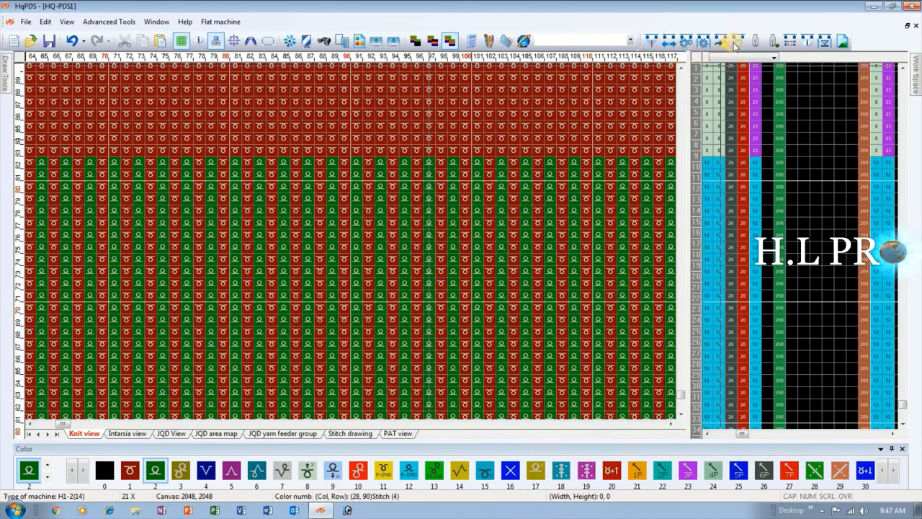
Change the Knit type of the first Left body row to Ribbing F, regenerate the pattern and review the new stitches.
{"action": "left_click", "coordinate": [740, 41]}
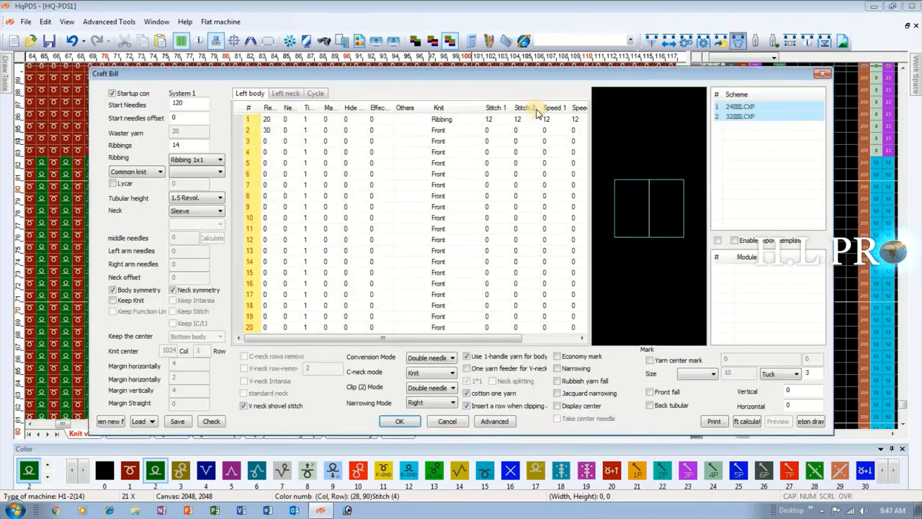
{"action": "left_click", "coordinate": [469, 119]}
{"action": "left_click", "coordinate": [479, 120]}
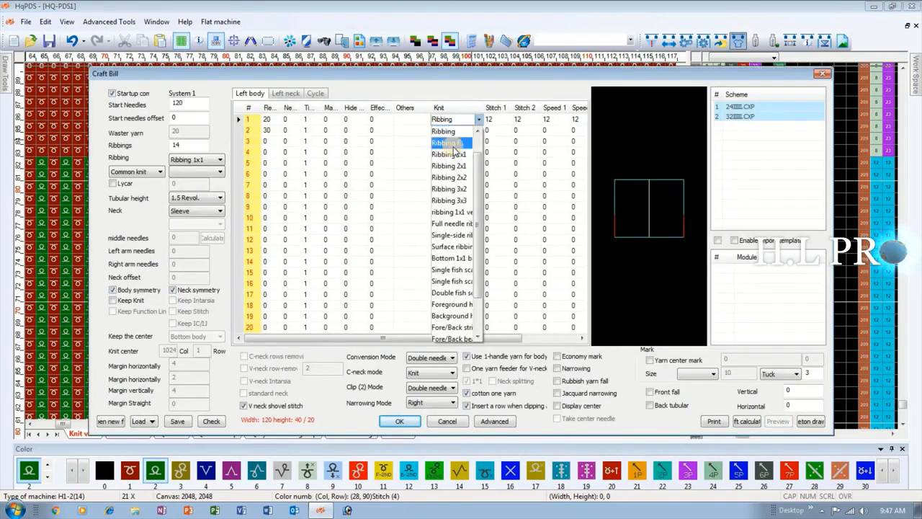
{"action": "left_click", "coordinate": [454, 144]}
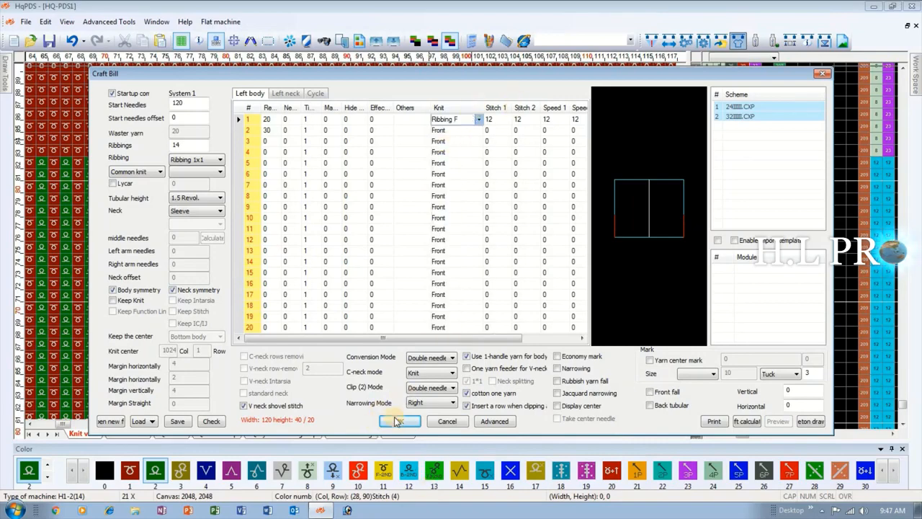
{"action": "left_click", "coordinate": [398, 421]}
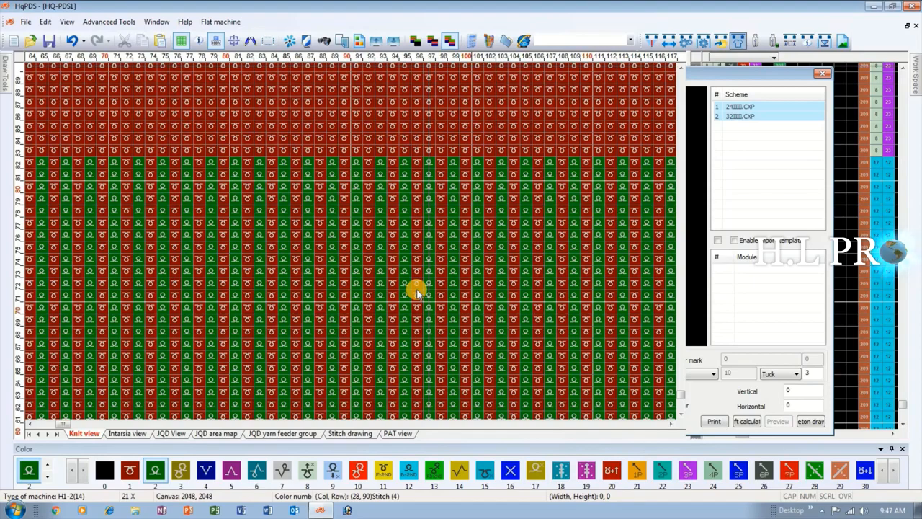
{"action": "scroll", "coordinate": [351, 245], "scroll_direction": "down", "scroll_amount": 2}
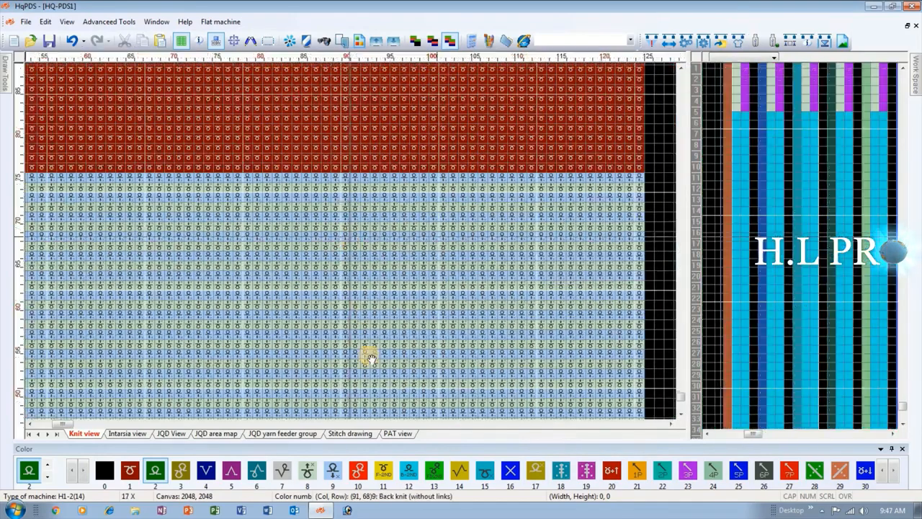
{"action": "scroll", "coordinate": [371, 358], "scroll_direction": "down", "scroll_amount": 2}
{"action": "scroll", "coordinate": [352, 244], "scroll_direction": "up", "scroll_amount": 3}
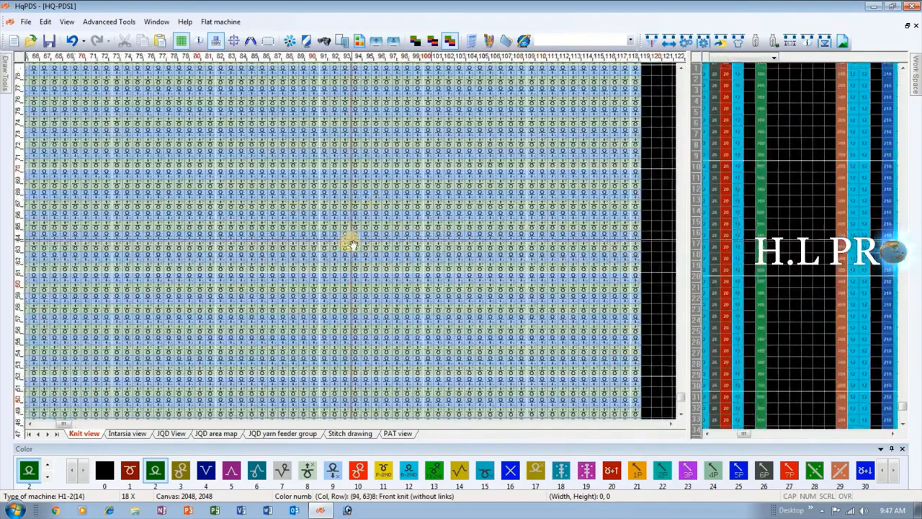
{"action": "scroll", "coordinate": [351, 245], "scroll_direction": "up", "scroll_amount": 4}
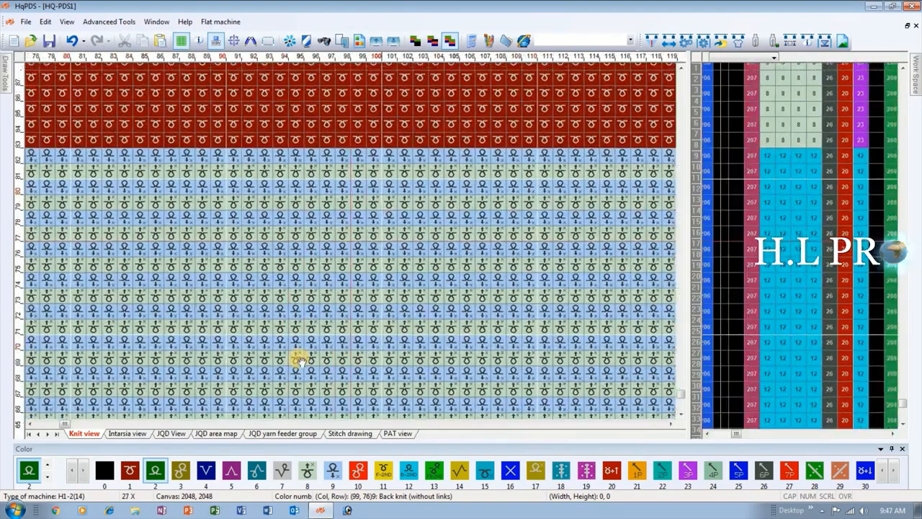
Change the Knit type of the first Left body row to Ribbing 1x1 and regenerate the pattern.
{"action": "left_click", "coordinate": [737, 42]}
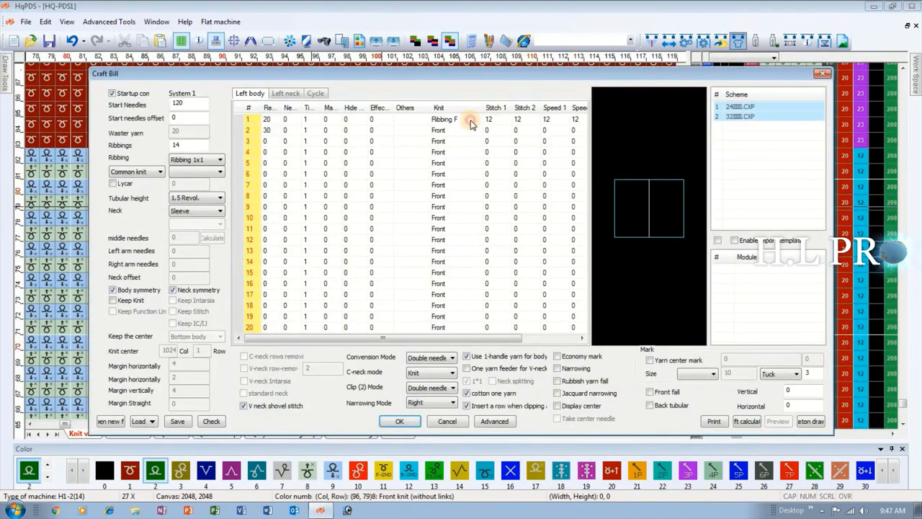
{"action": "left_click", "coordinate": [470, 124]}
{"action": "left_click", "coordinate": [478, 119]}
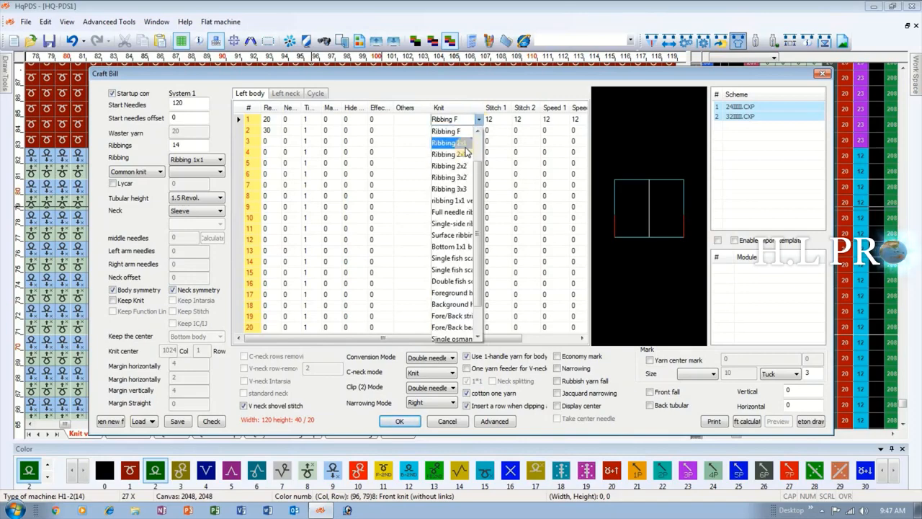
{"action": "left_click", "coordinate": [466, 144]}
{"action": "left_click", "coordinate": [400, 423]}
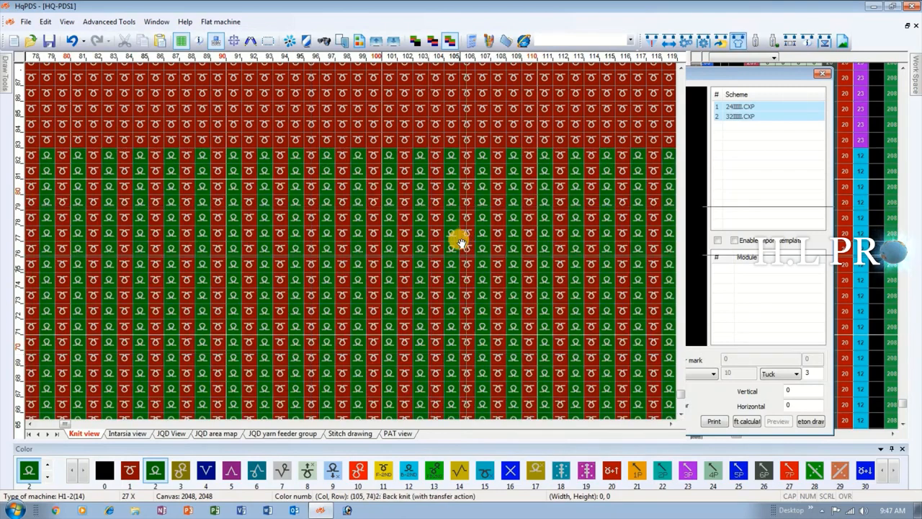
Set the Knit type of the first Left body row to Ribbing 2x1 and generate the pattern from the Craft Bill.
{"action": "left_click", "coordinate": [738, 41]}
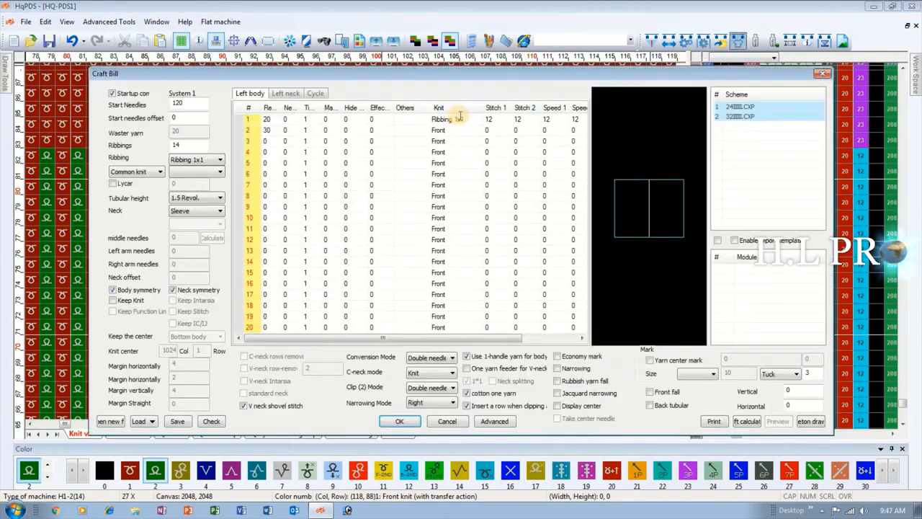
{"action": "left_click", "coordinate": [474, 122]}
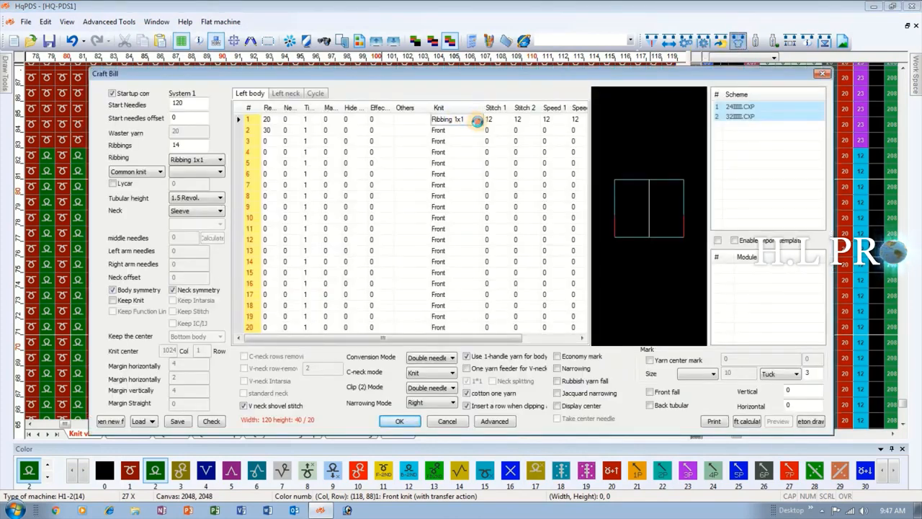
{"action": "left_click", "coordinate": [478, 120]}
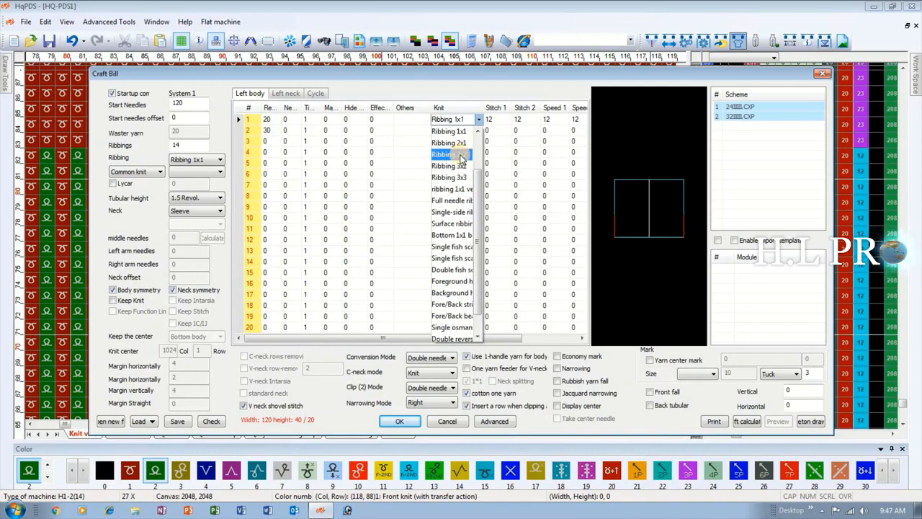
{"action": "left_click", "coordinate": [460, 142]}
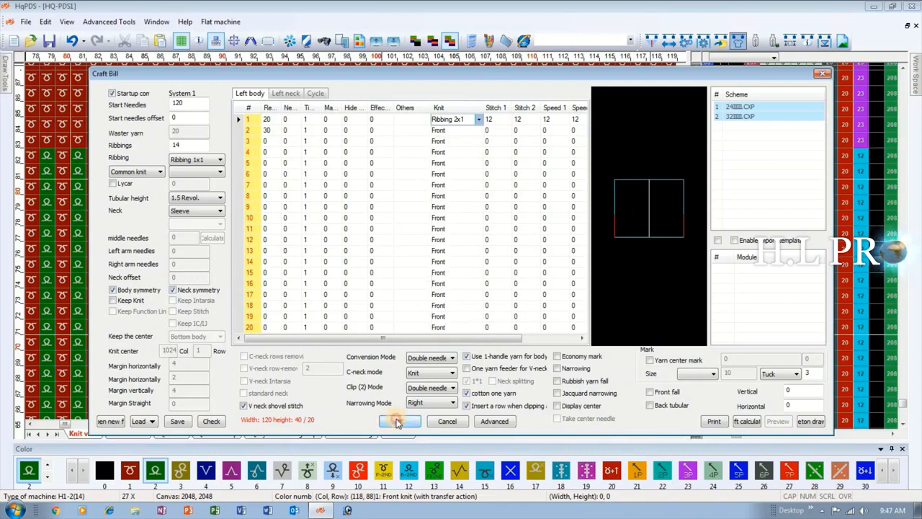
{"action": "left_click", "coordinate": [399, 421]}
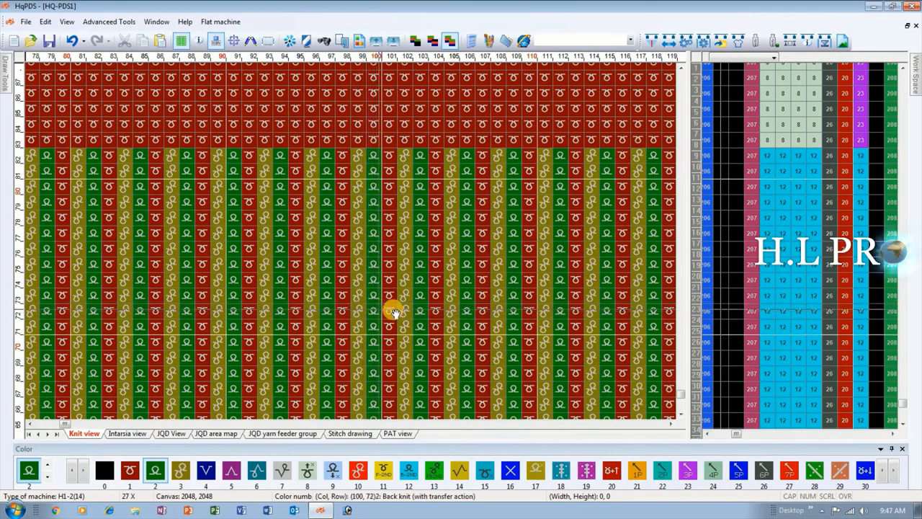
Set the Knit type of the first Left body row to Full needle ribbing in the Craft Bill and regenerate the pattern.
{"action": "left_click", "coordinate": [739, 40]}
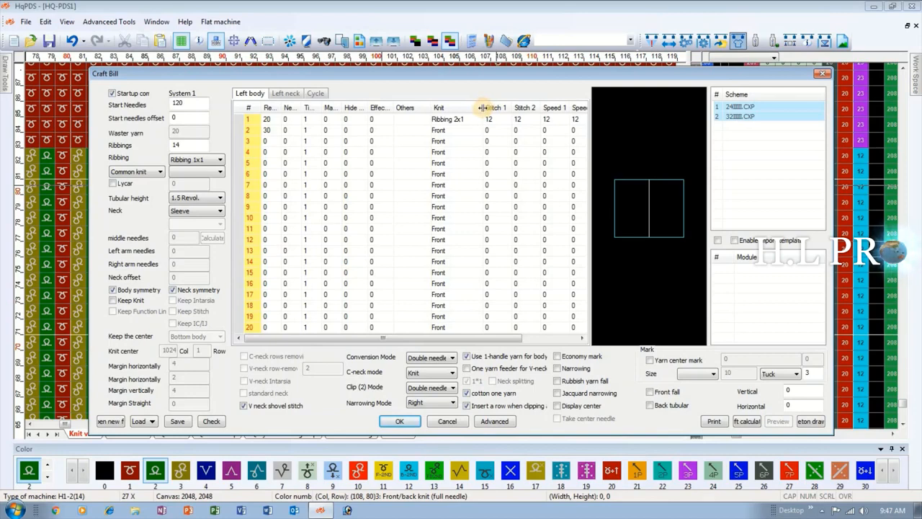
{"action": "left_click_drag", "start_coordinate": [487, 108], "coordinate": [527, 108]}
{"action": "left_click", "coordinate": [523, 119]}
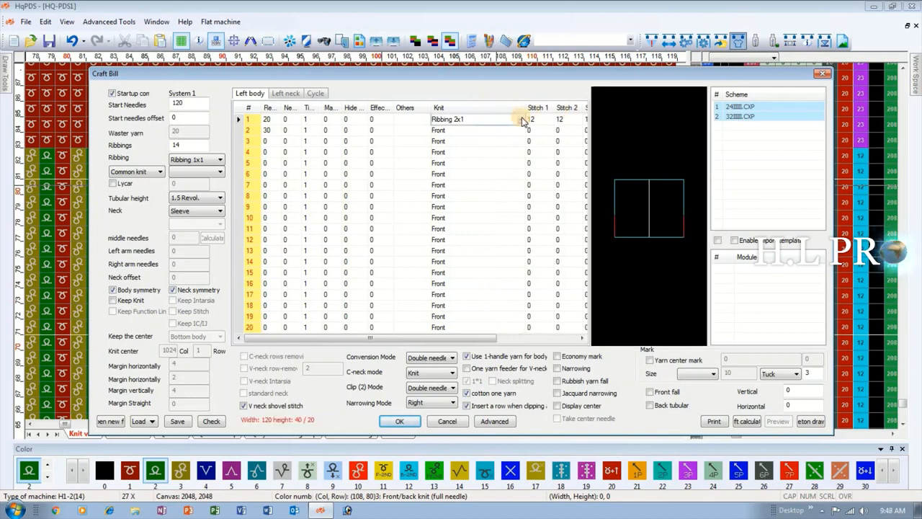
{"action": "left_click", "coordinate": [521, 119]}
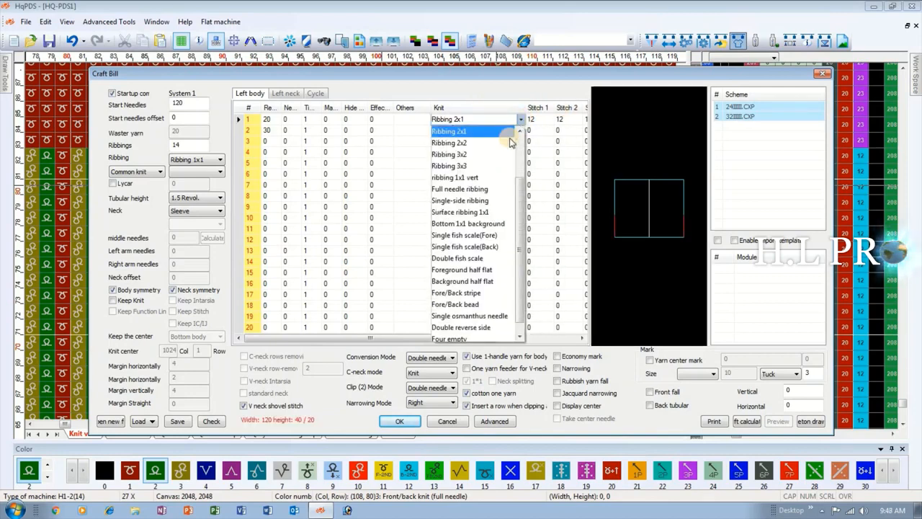
{"action": "left_click", "coordinate": [483, 193]}
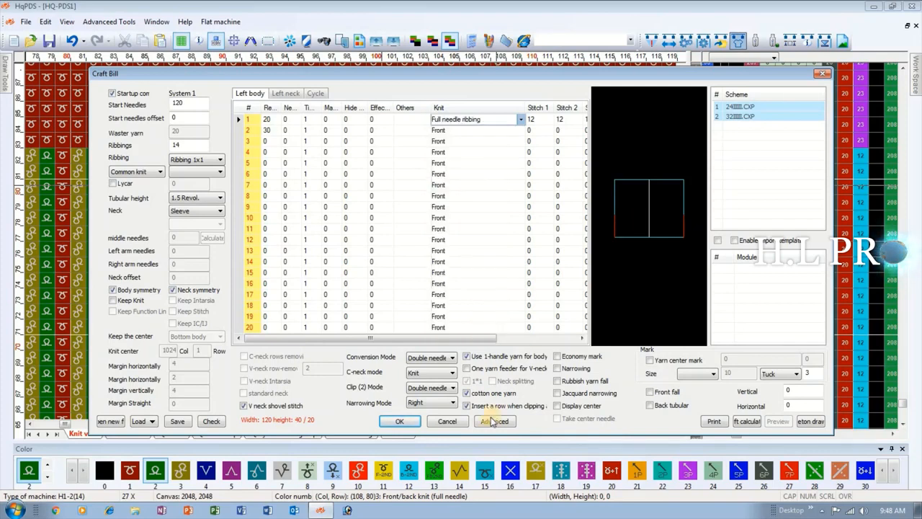
{"action": "left_click", "coordinate": [397, 421]}
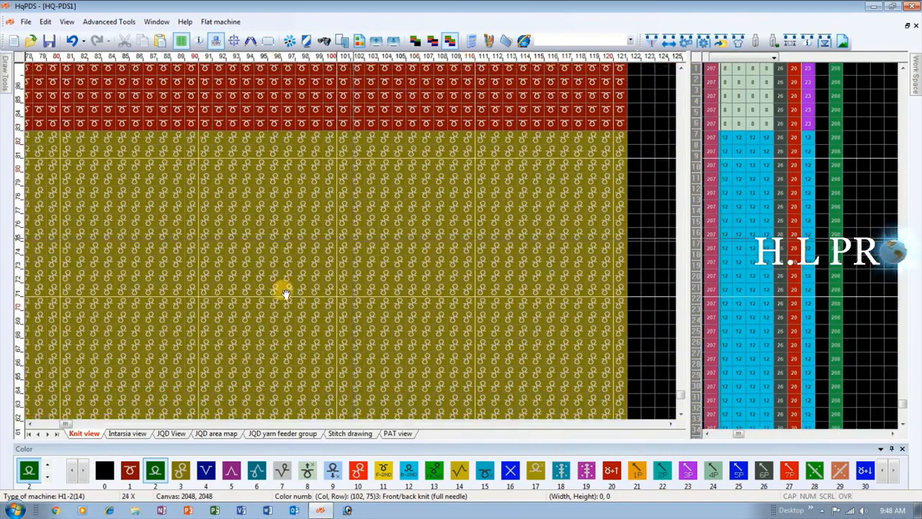
Reapply Full needle ribbing to the first Left body row, regenerate the pattern and examine the ribbing stitches.
{"action": "left_click", "coordinate": [740, 43]}
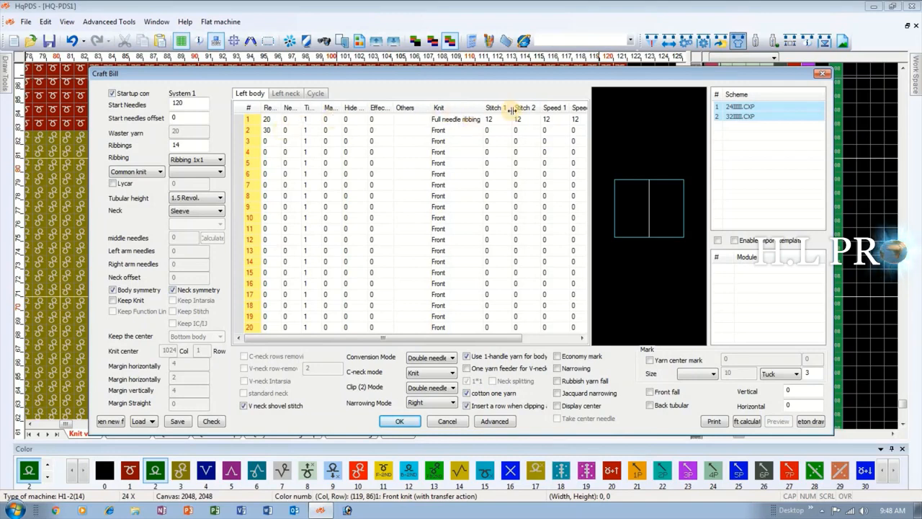
{"action": "left_click", "coordinate": [458, 130]}
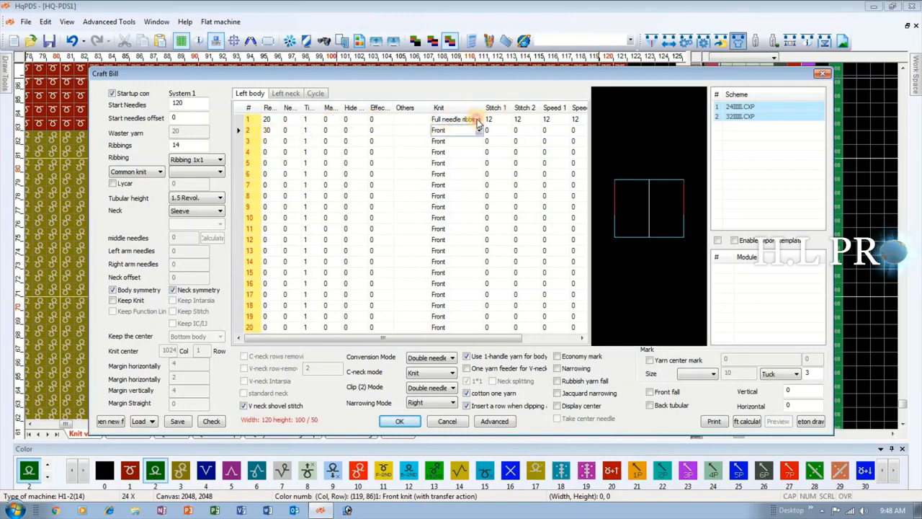
{"action": "left_click", "coordinate": [478, 120]}
{"action": "left_click", "coordinate": [478, 120]}
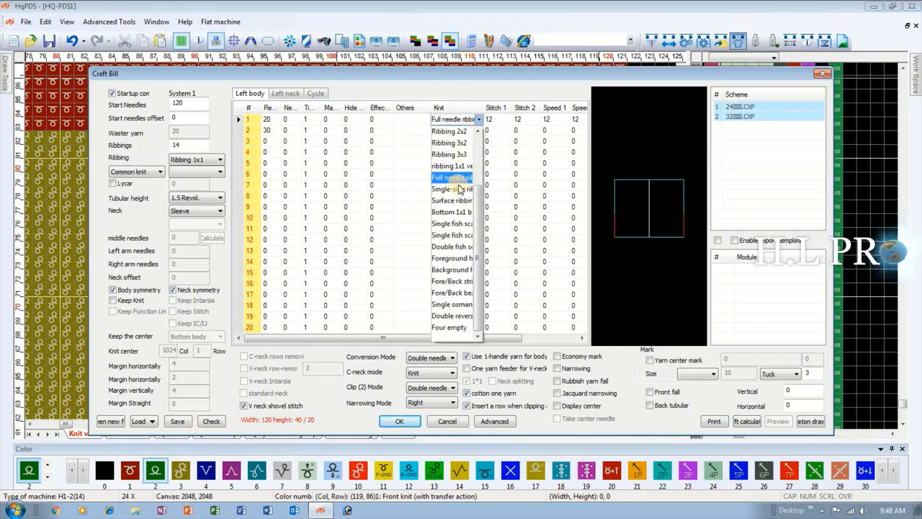
{"action": "left_click", "coordinate": [484, 107]}
{"action": "left_click_drag", "start_coordinate": [484, 108], "coordinate": [530, 109]}
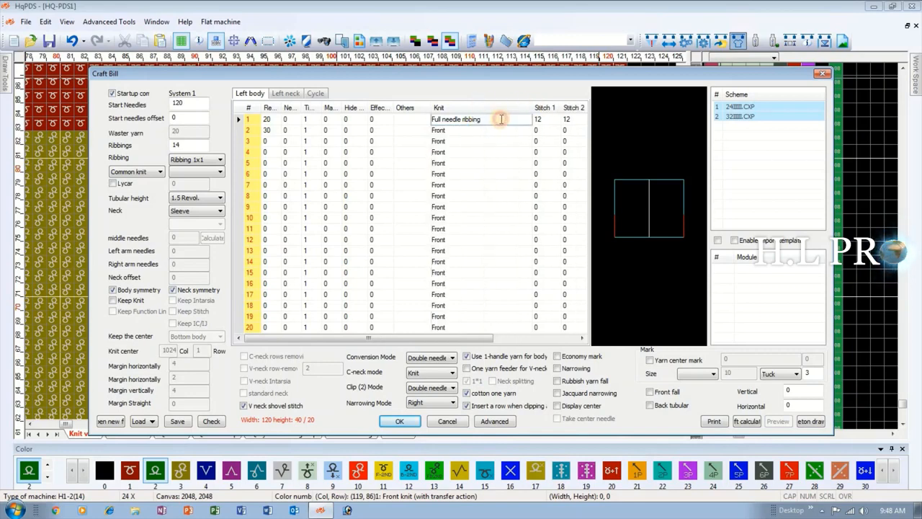
{"action": "left_click", "coordinate": [527, 119]}
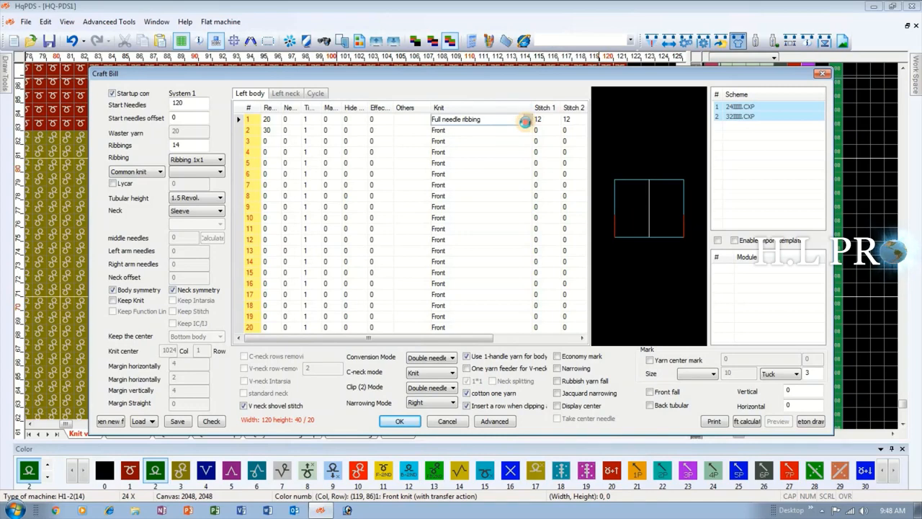
{"action": "left_click", "coordinate": [528, 119]}
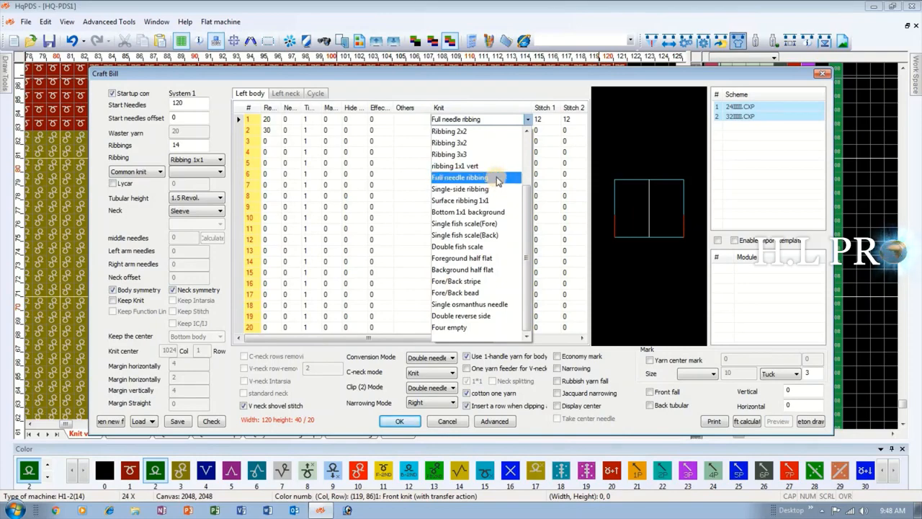
{"action": "left_click", "coordinate": [497, 178]}
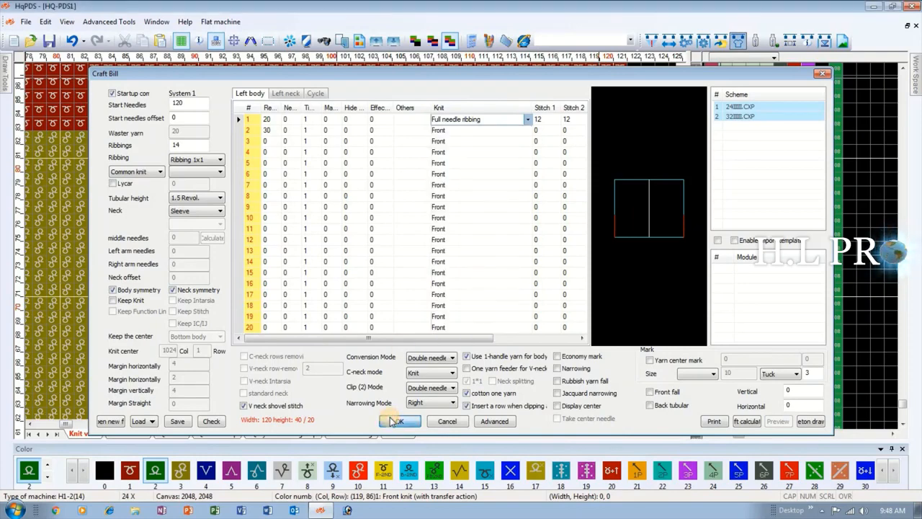
{"action": "left_click", "coordinate": [392, 421]}
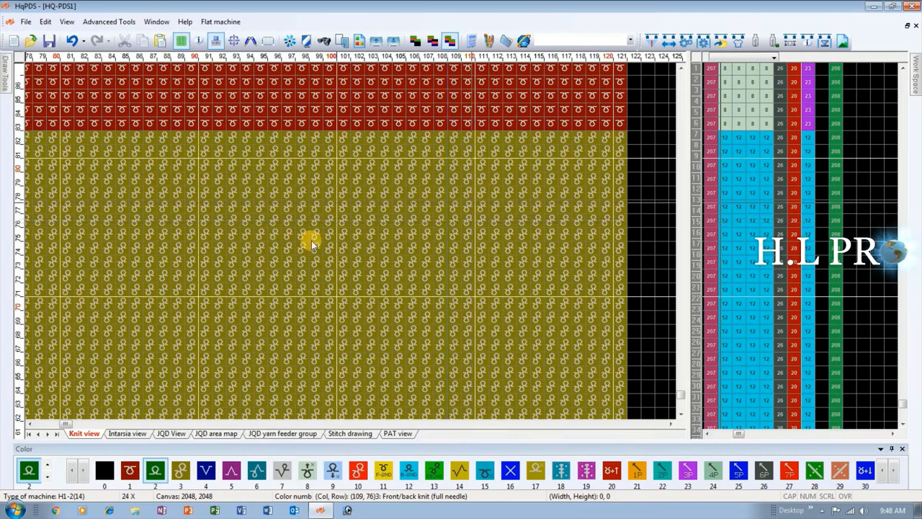
{"action": "scroll", "coordinate": [351, 242], "scroll_direction": "up", "scroll_amount": 1}
{"action": "scroll", "coordinate": [351, 242], "scroll_direction": "down", "scroll_amount": 1}
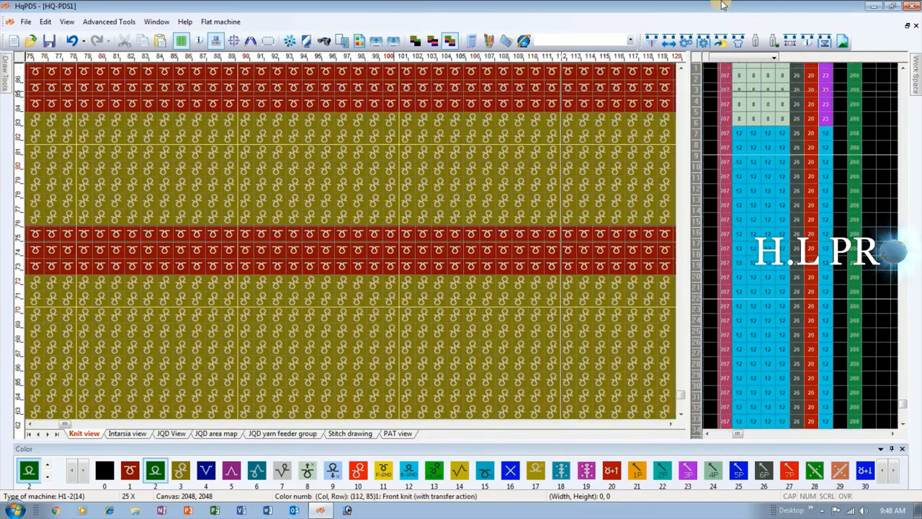
Change the Knit type of the first Left body row to Surface ribbing 1x1, regenerate the pattern and inspect the stitches.
{"action": "left_click", "coordinate": [739, 41]}
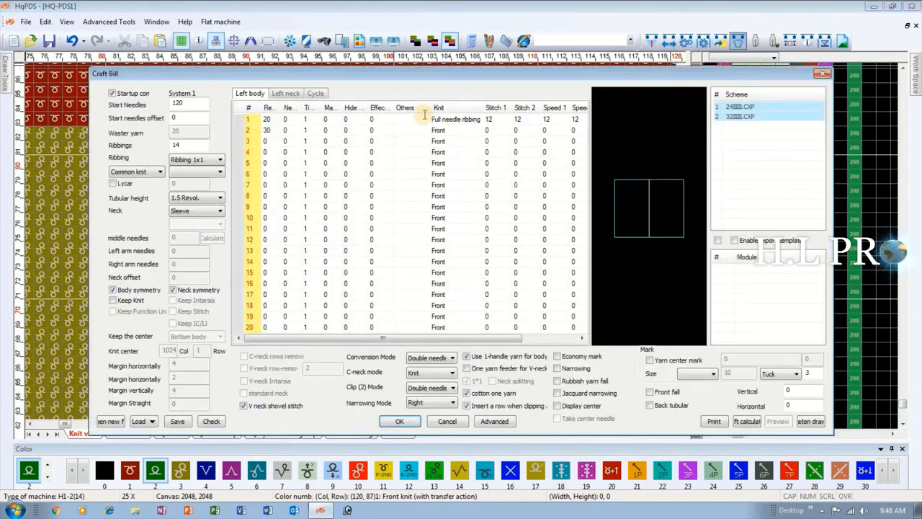
{"action": "left_click_drag", "start_coordinate": [482, 110], "coordinate": [503, 110]}
{"action": "left_click", "coordinate": [468, 119]}
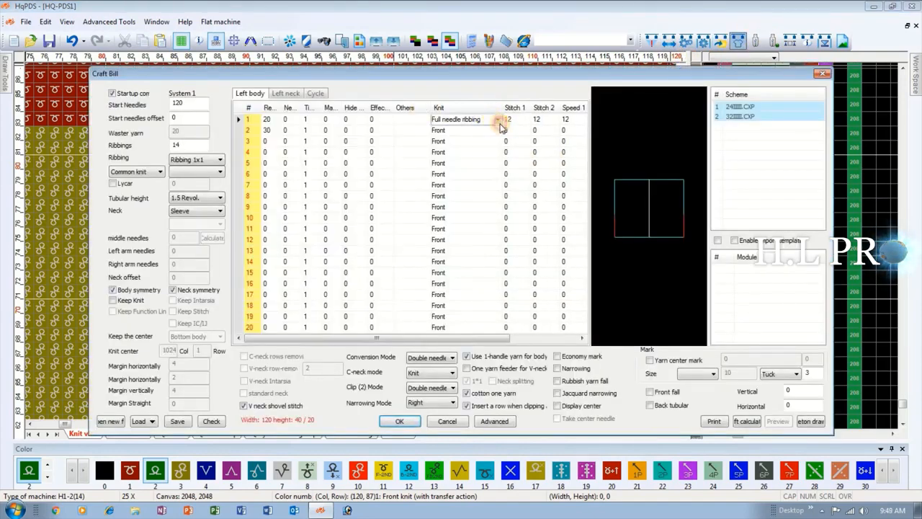
{"action": "left_click", "coordinate": [498, 119]}
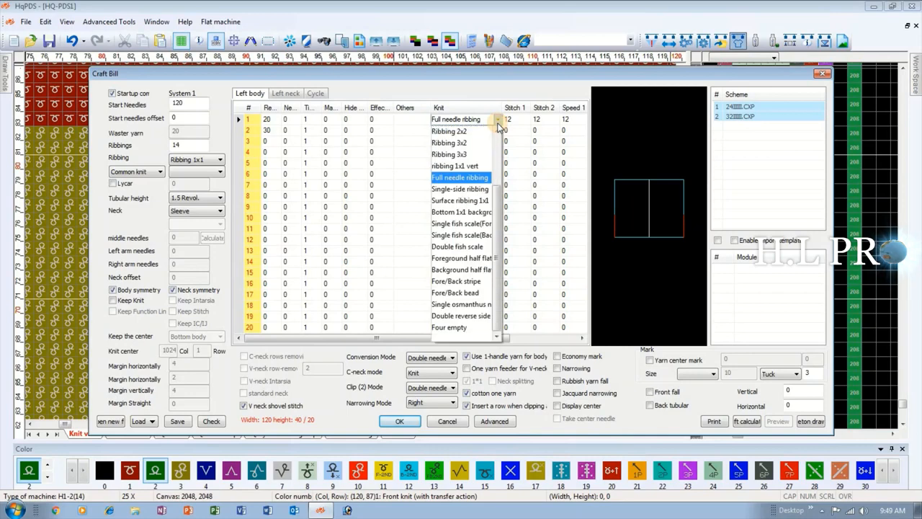
{"action": "left_click", "coordinate": [462, 201]}
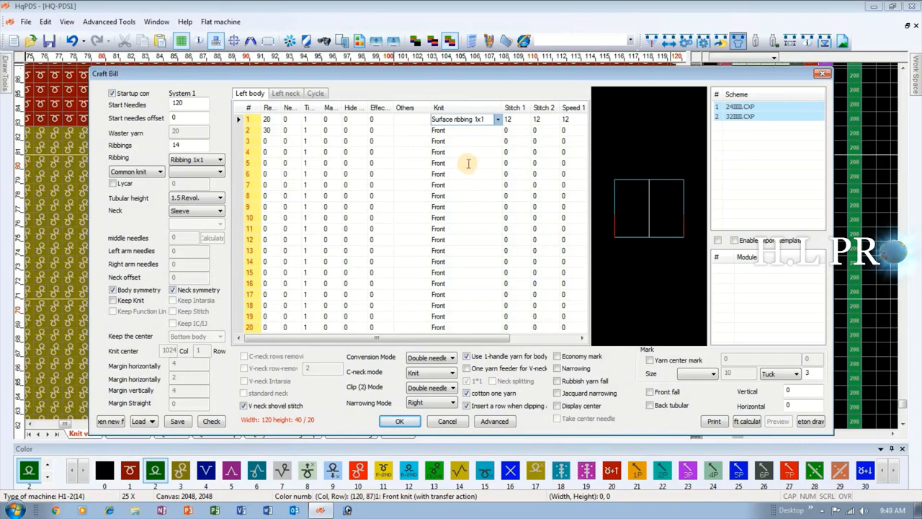
{"action": "left_click", "coordinate": [415, 421]}
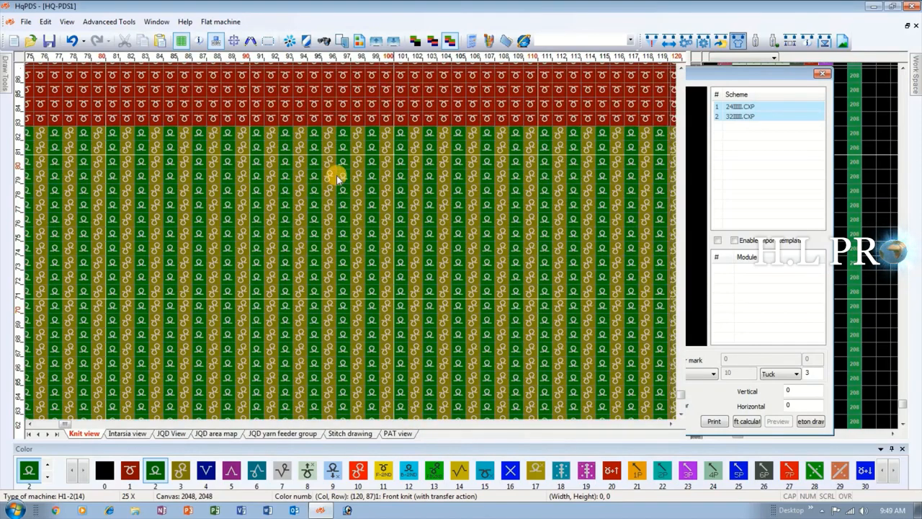
{"action": "scroll", "coordinate": [350, 241], "scroll_direction": "up", "scroll_amount": 1}
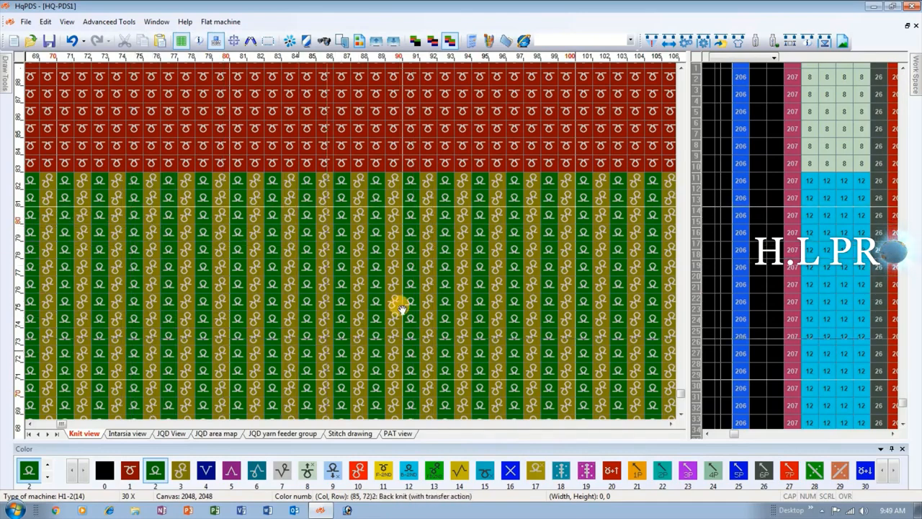
Set the Knit type of the first Left body row to Bottom 1x1 background and generate the pattern.
{"action": "left_click", "coordinate": [740, 42]}
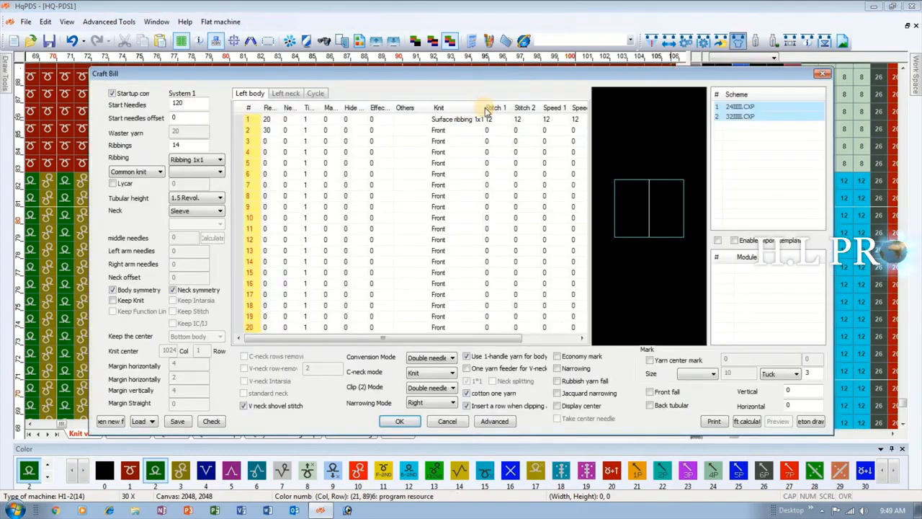
{"action": "left_click_drag", "start_coordinate": [482, 108], "coordinate": [520, 110]}
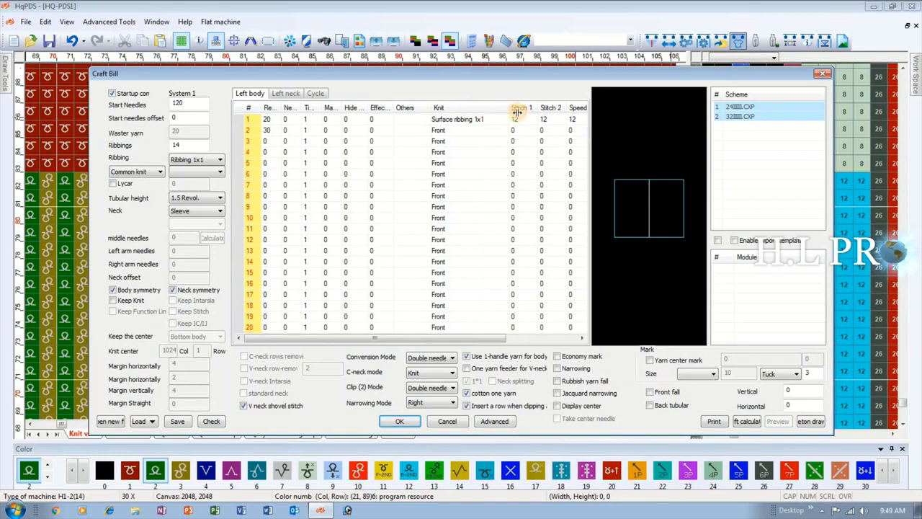
{"action": "left_click", "coordinate": [516, 121]}
{"action": "left_click", "coordinate": [517, 120]}
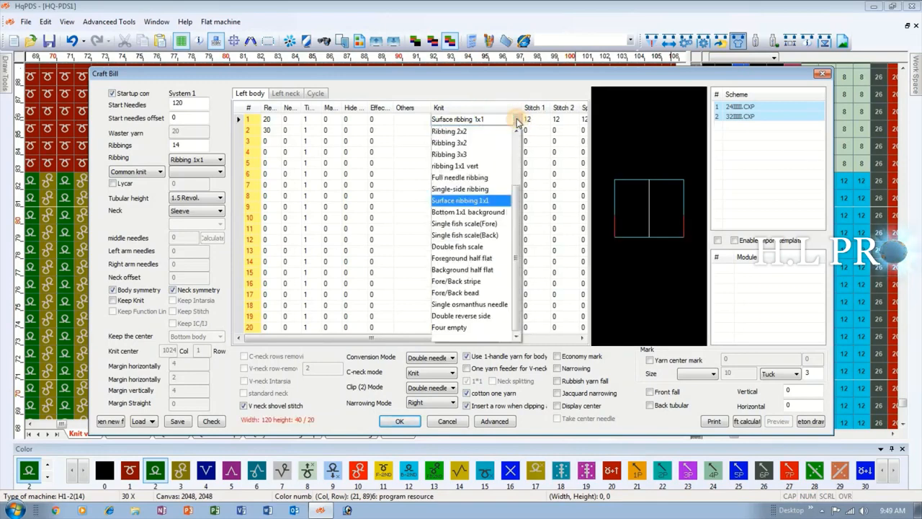
{"action": "left_click", "coordinate": [480, 213]}
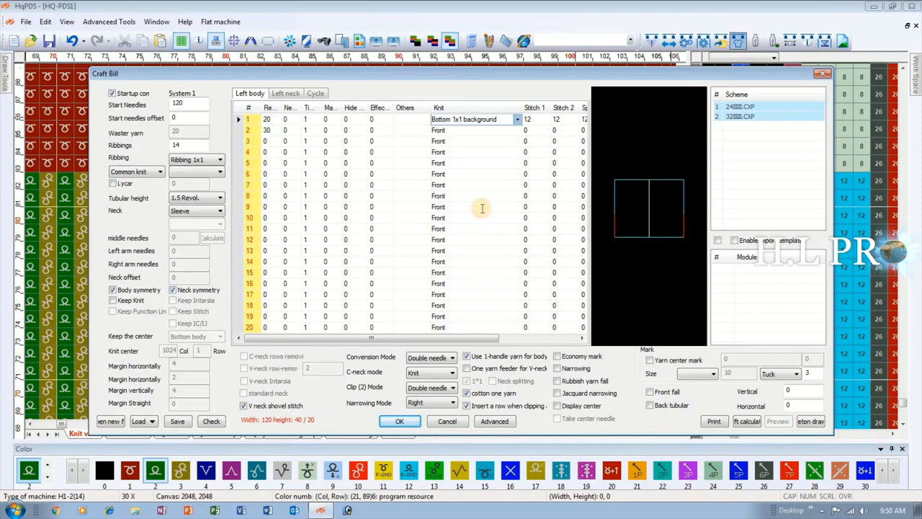
{"action": "left_click", "coordinate": [394, 424]}
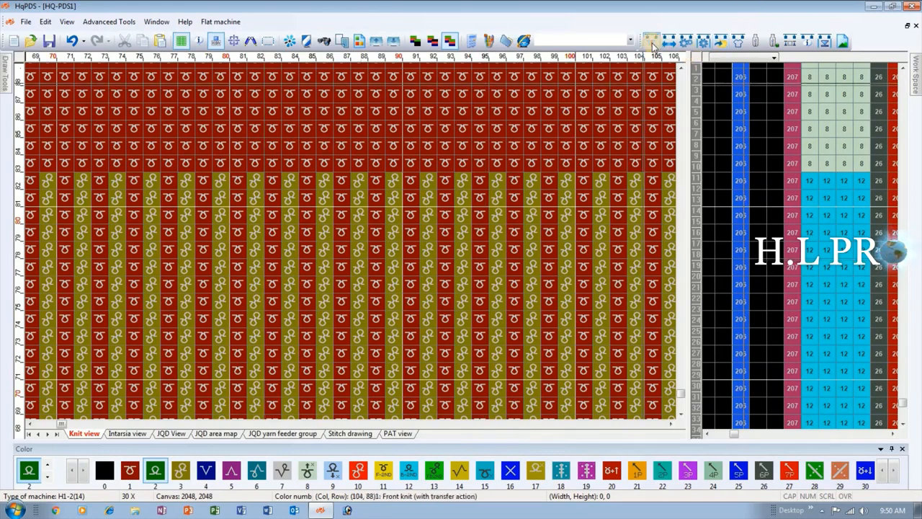
Change the Knit type of the first Left body row to Single fish scale(Fore), regenerate the pattern and review the new stitches.
{"action": "left_click", "coordinate": [740, 42]}
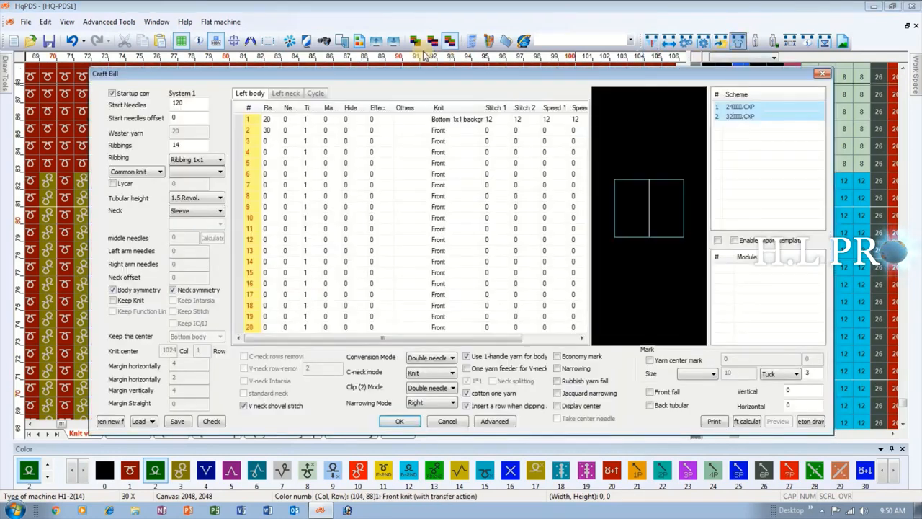
{"action": "left_click_drag", "start_coordinate": [529, 107], "coordinate": [531, 107]}
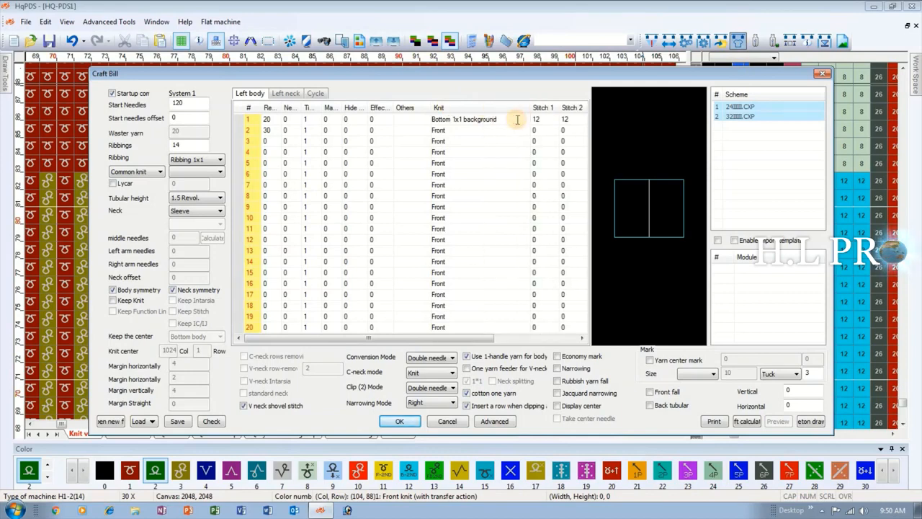
{"action": "left_click", "coordinate": [517, 120]}
{"action": "left_click", "coordinate": [528, 121]}
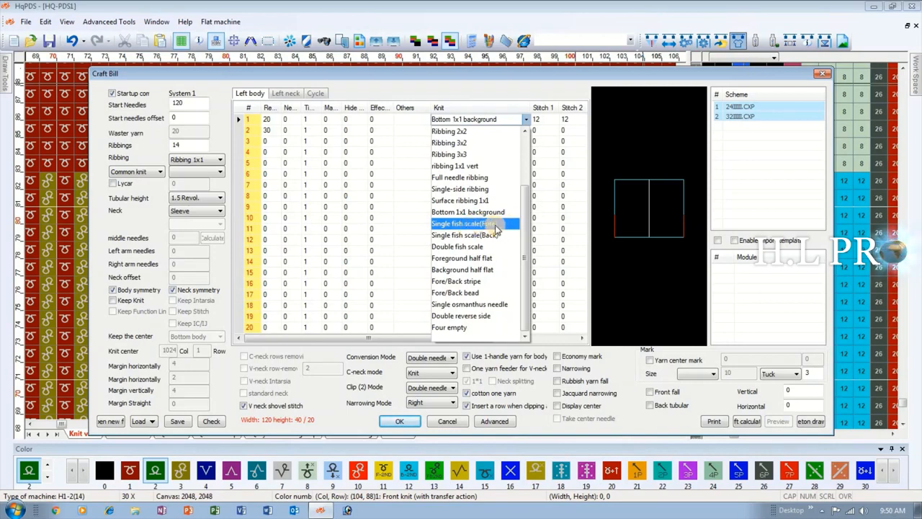
{"action": "left_click", "coordinate": [493, 224]}
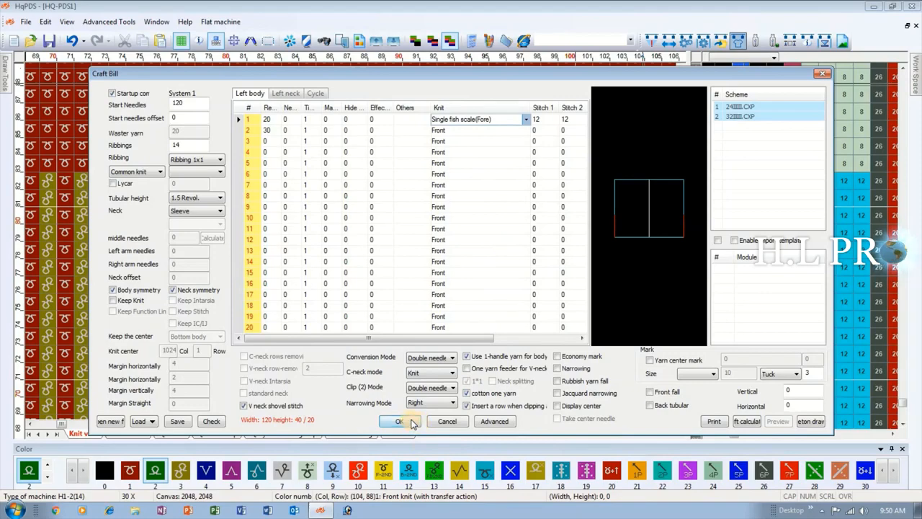
{"action": "left_click", "coordinate": [412, 423]}
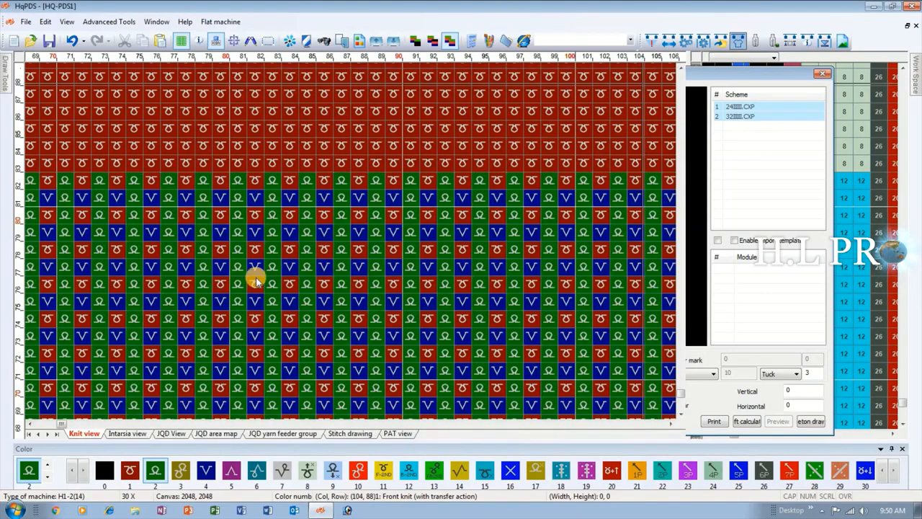
{"action": "scroll", "coordinate": [172, 355], "scroll_direction": "down", "scroll_amount": 1}
{"action": "scroll", "coordinate": [222, 332], "scroll_direction": "up", "scroll_amount": 1}
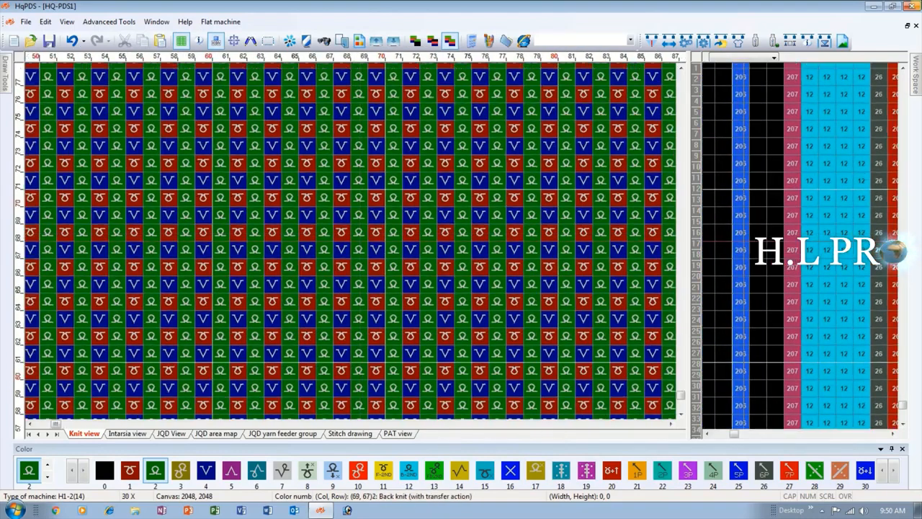
{"action": "scroll", "coordinate": [167, 399], "scroll_direction": "up", "scroll_amount": 1}
{"action": "scroll", "coordinate": [269, 307], "scroll_direction": "up", "scroll_amount": 1}
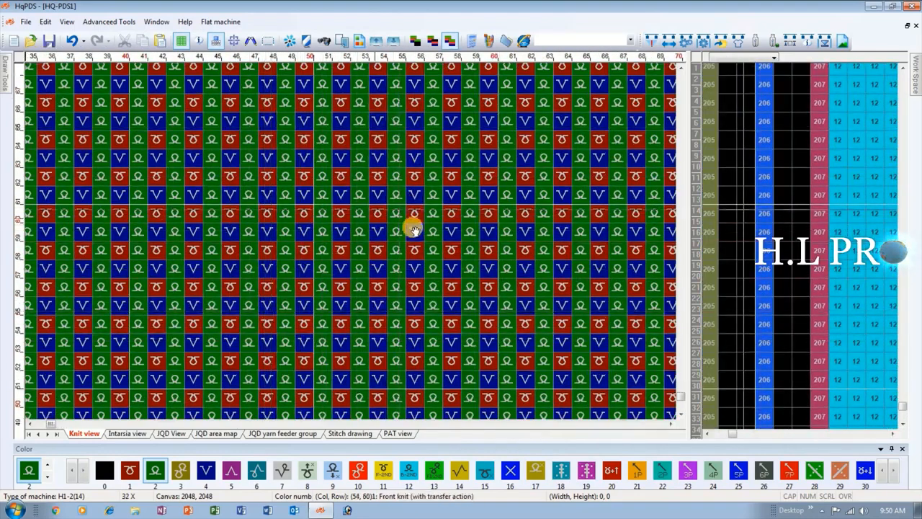
Change the Knit type of the first Left body row to Single fish scale(Back) in the Craft Bill and regenerate the pattern.
{"action": "left_click", "coordinate": [738, 42]}
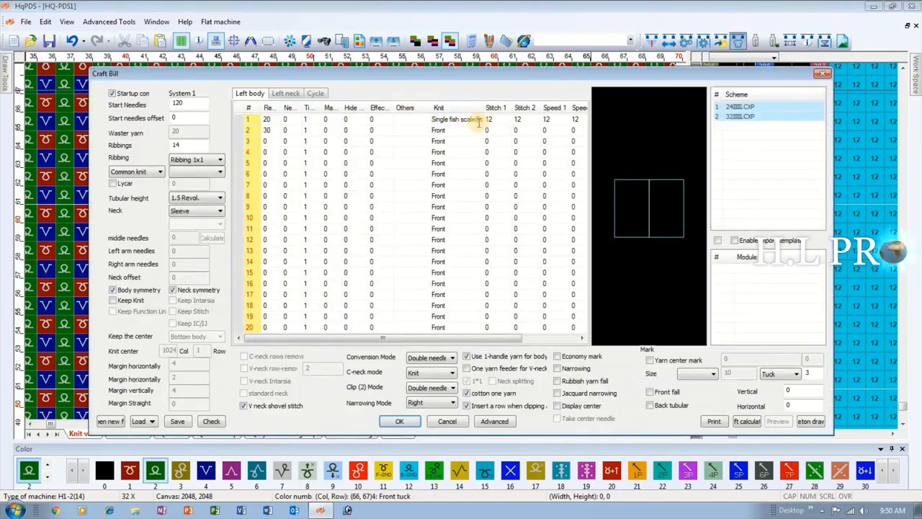
{"action": "left_click_drag", "start_coordinate": [485, 107], "coordinate": [510, 108]}
{"action": "left_click", "coordinate": [504, 119]}
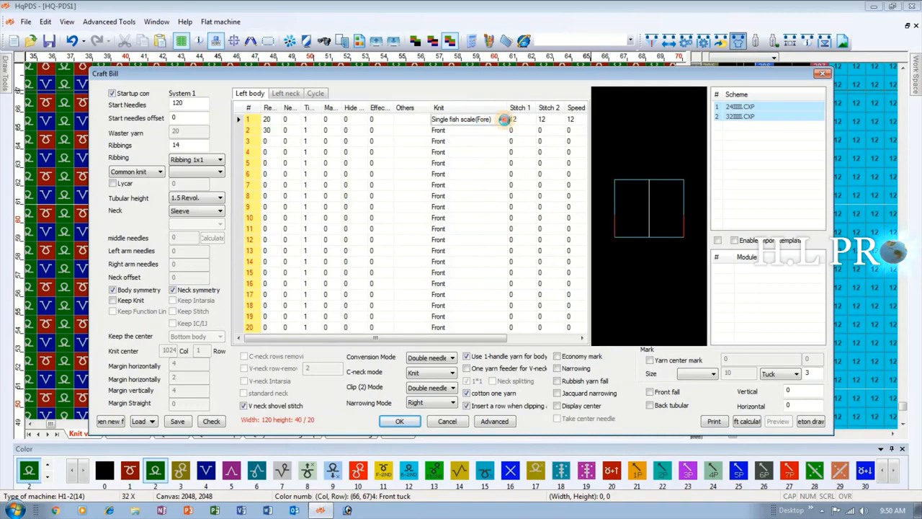
{"action": "left_click", "coordinate": [504, 119]}
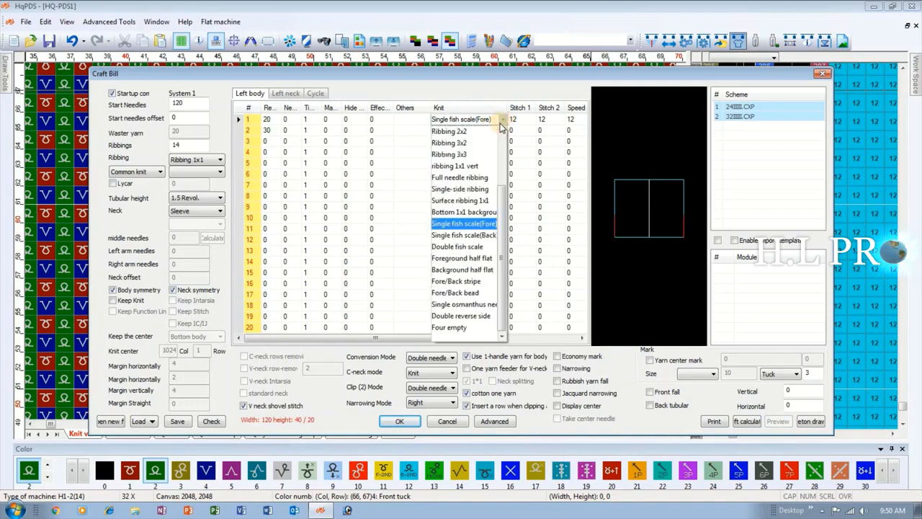
{"action": "left_click", "coordinate": [480, 241]}
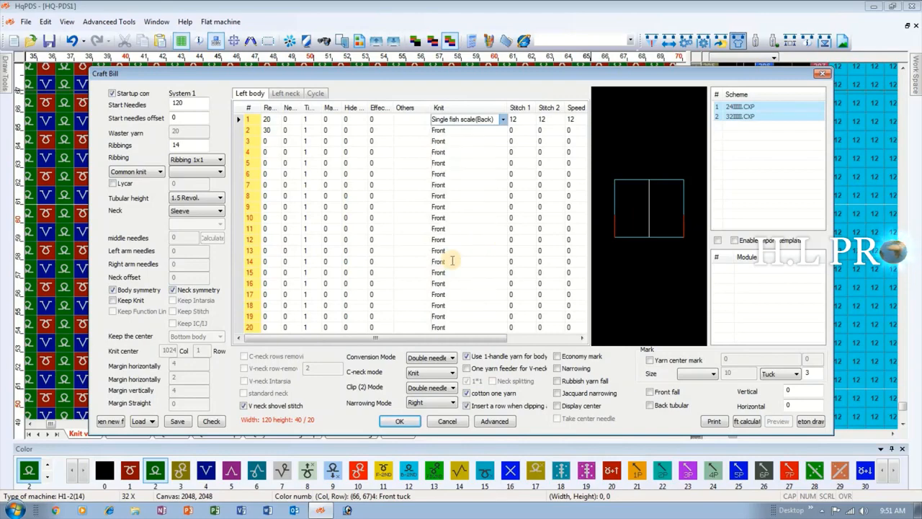
{"action": "left_click", "coordinate": [402, 425]}
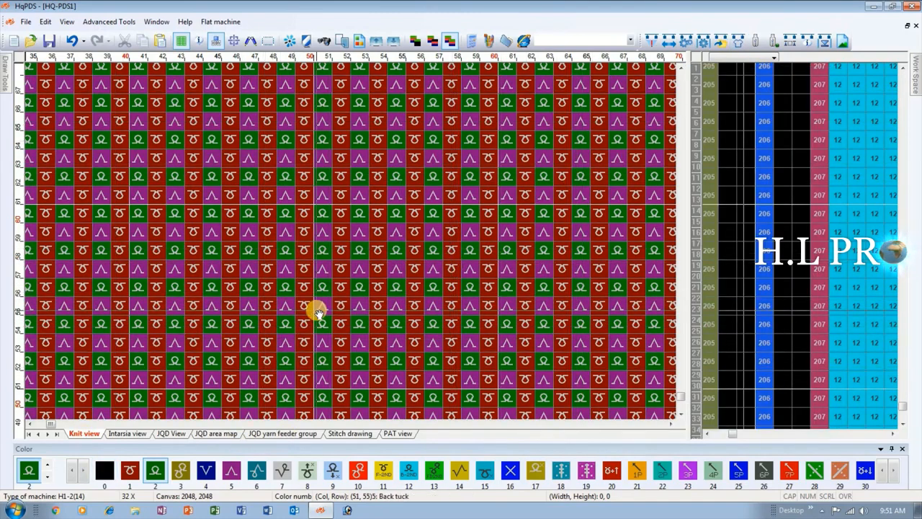
Set the Knit type of the first Left body row to Double fish scale and regenerate the pattern.
{"action": "left_click", "coordinate": [739, 43]}
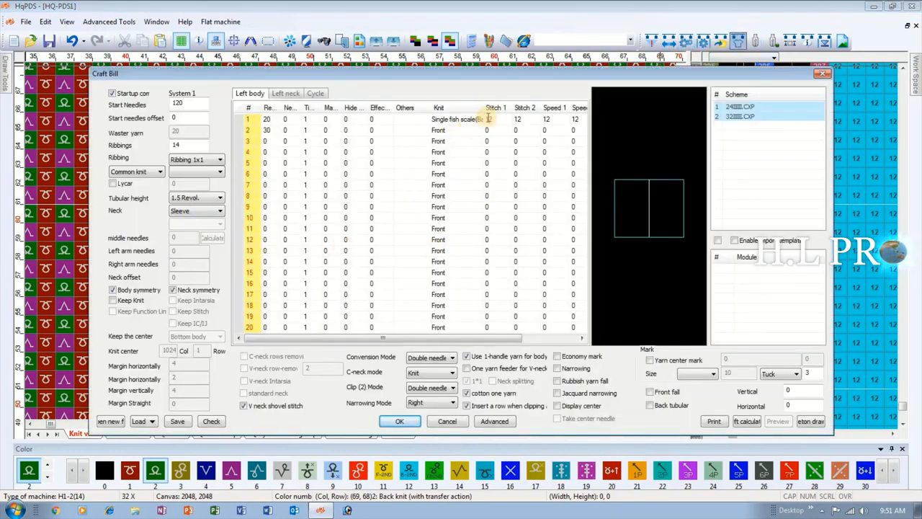
{"action": "left_click_drag", "start_coordinate": [483, 107], "coordinate": [507, 108]}
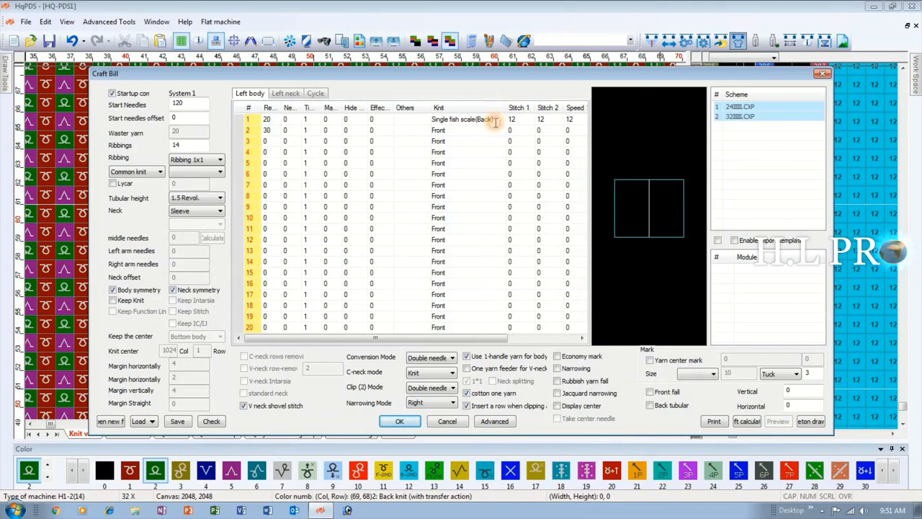
{"action": "left_click", "coordinate": [504, 121]}
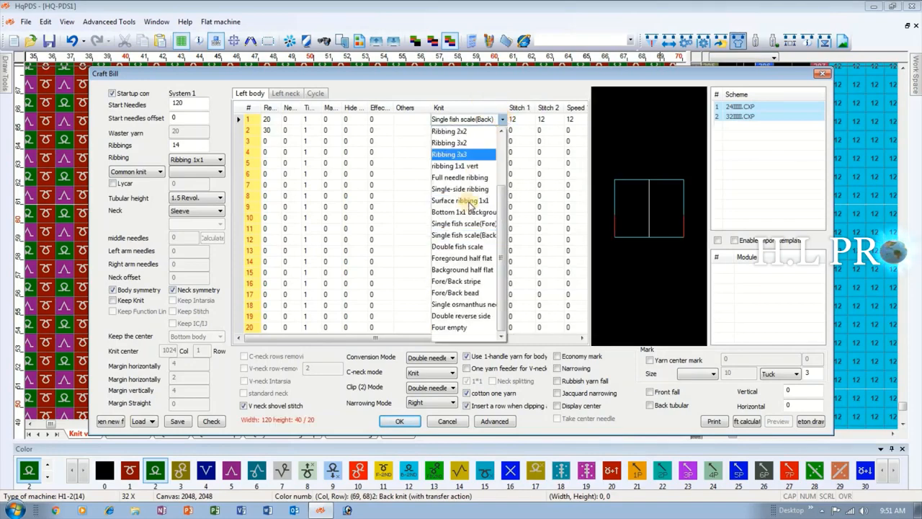
{"action": "left_click", "coordinate": [487, 251]}
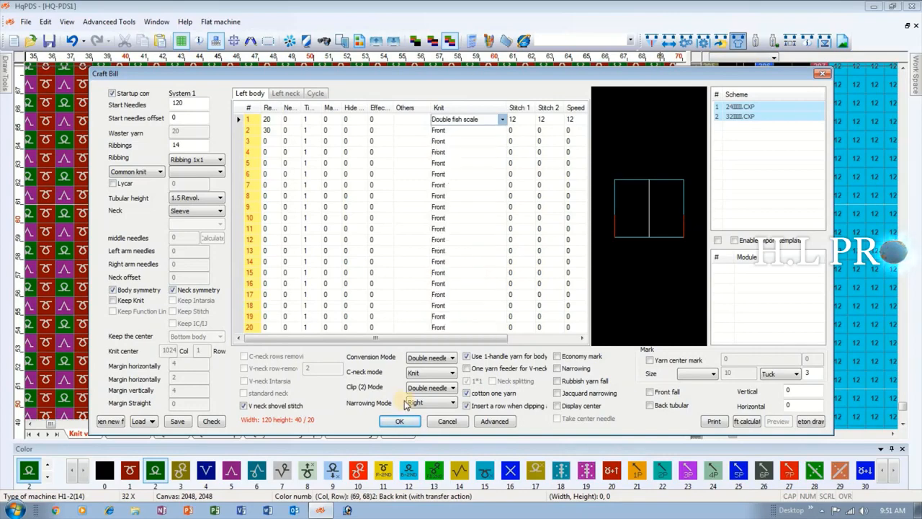
{"action": "left_click", "coordinate": [397, 421]}
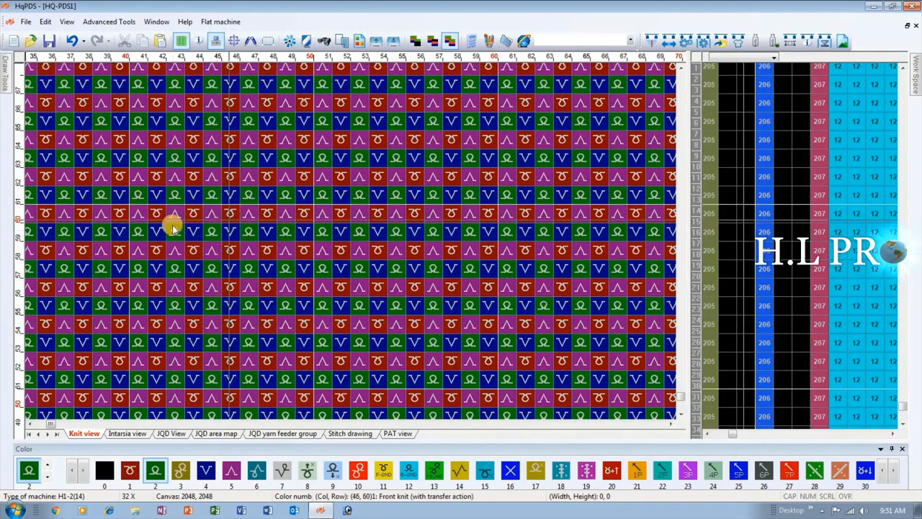
Switch the first Left body row to the Foreground half flat Knit type and regenerate the pattern.
{"action": "left_click", "coordinate": [739, 42]}
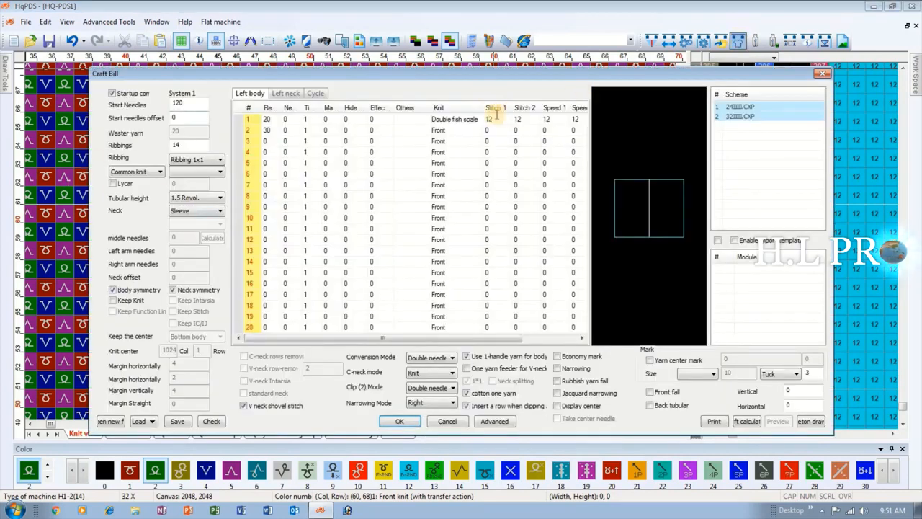
{"action": "left_click_drag", "start_coordinate": [484, 108], "coordinate": [515, 108]}
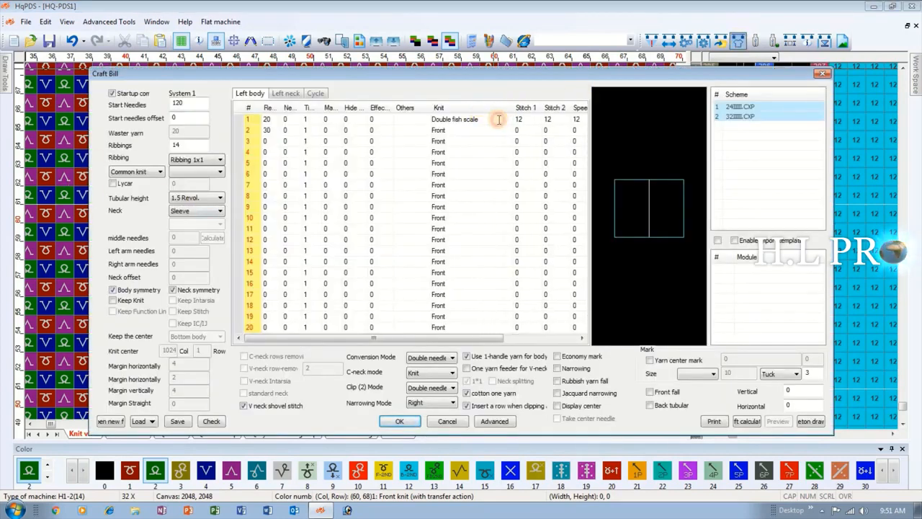
{"action": "left_click", "coordinate": [505, 121]}
{"action": "left_click", "coordinate": [509, 120]}
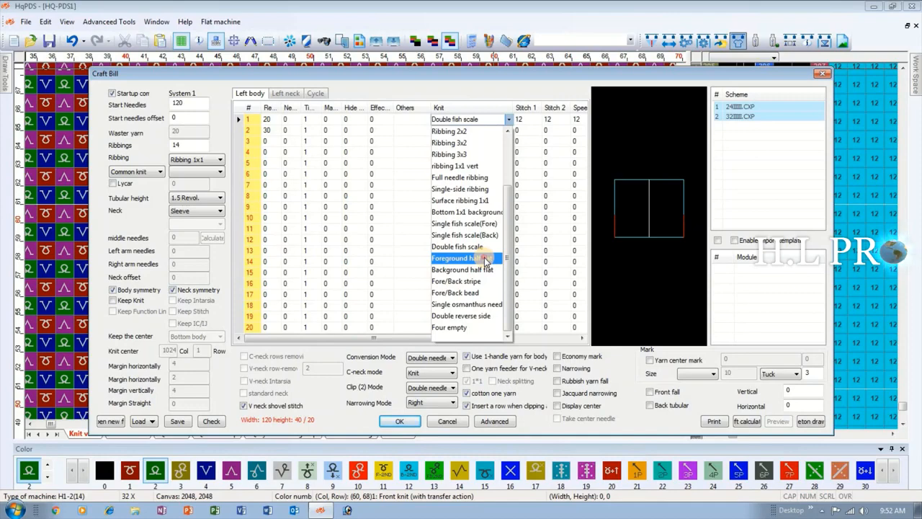
{"action": "left_click", "coordinate": [487, 261]}
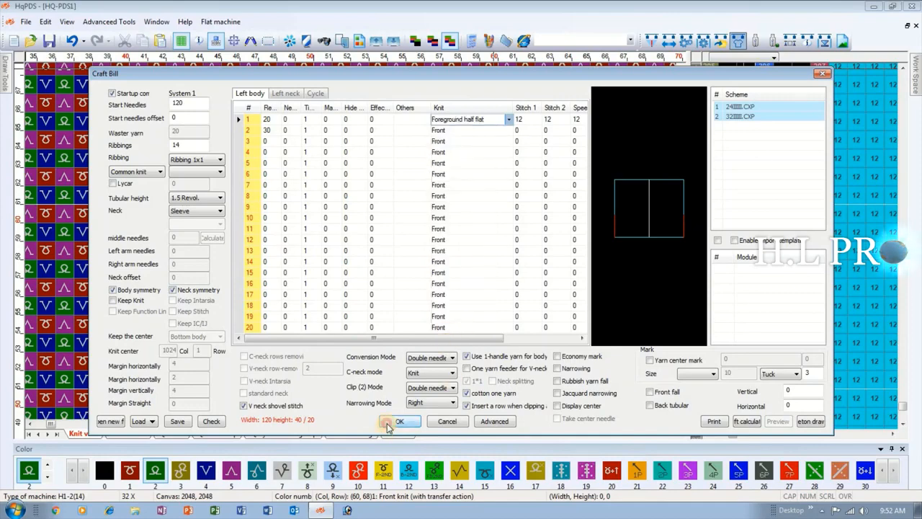
{"action": "left_click", "coordinate": [393, 423]}
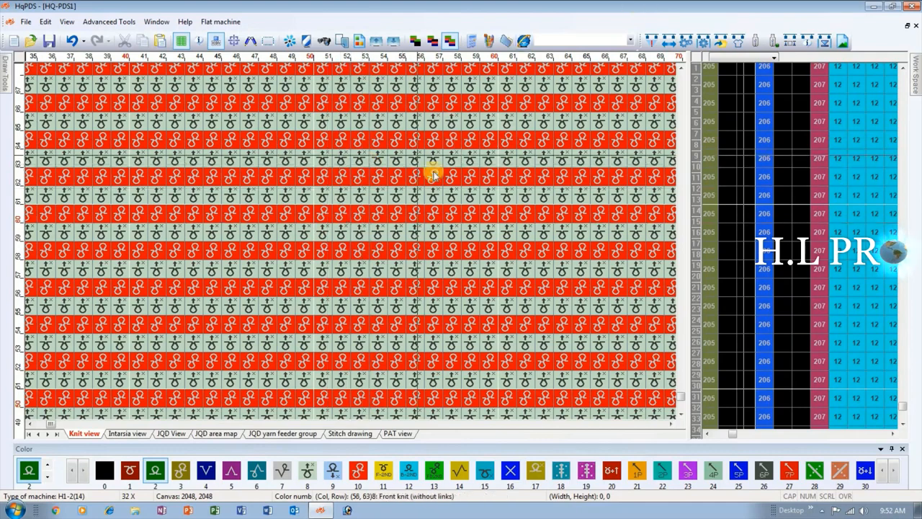
Change the Knit type of the first Left body row to Background half flat and regenerate the pattern.
{"action": "left_click", "coordinate": [738, 41]}
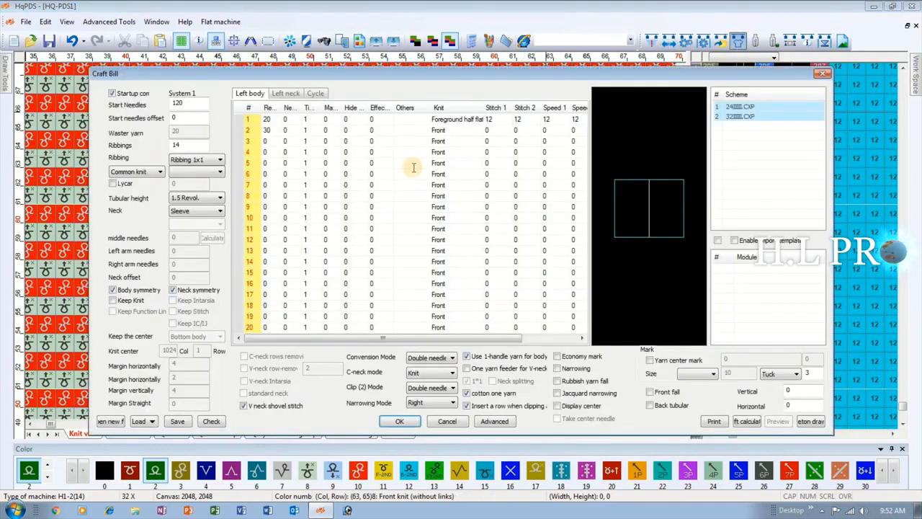
{"action": "left_click_drag", "start_coordinate": [505, 107], "coordinate": [514, 109]}
{"action": "left_click", "coordinate": [498, 119]}
{"action": "left_click", "coordinate": [510, 120]}
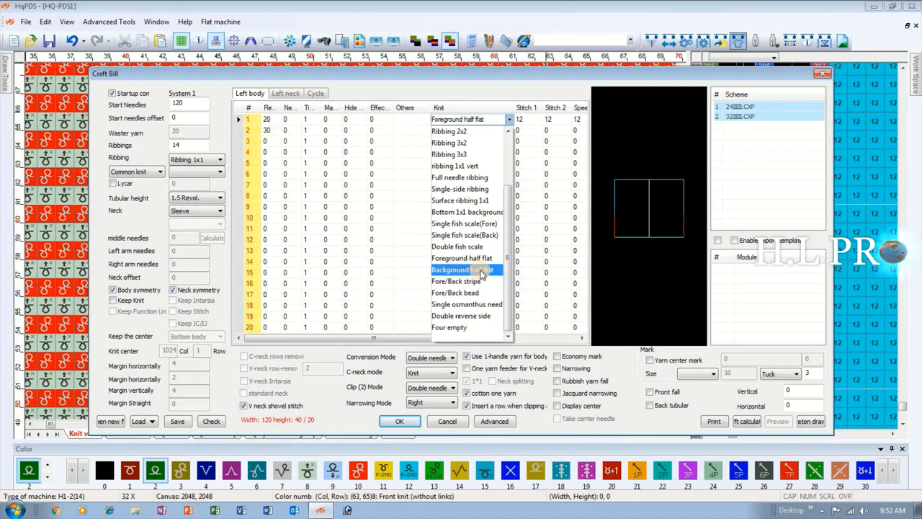
{"action": "left_click", "coordinate": [455, 269]}
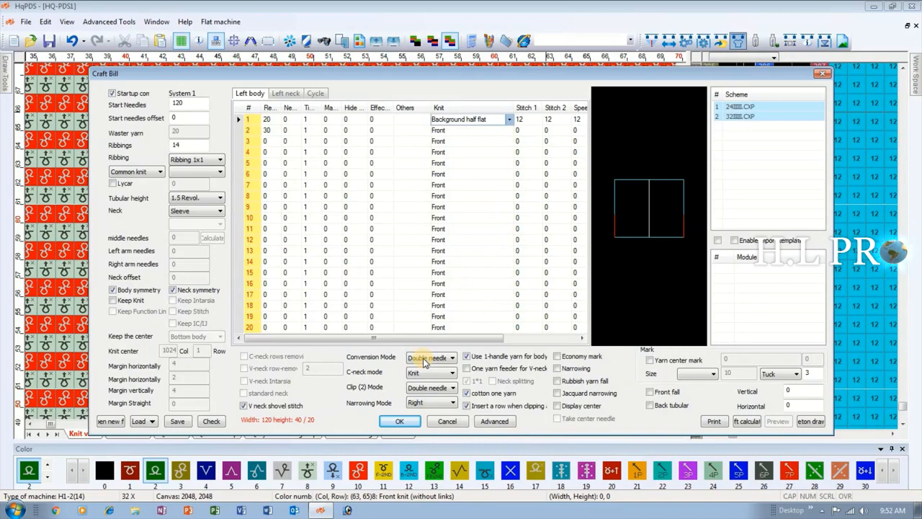
{"action": "left_click", "coordinate": [389, 421]}
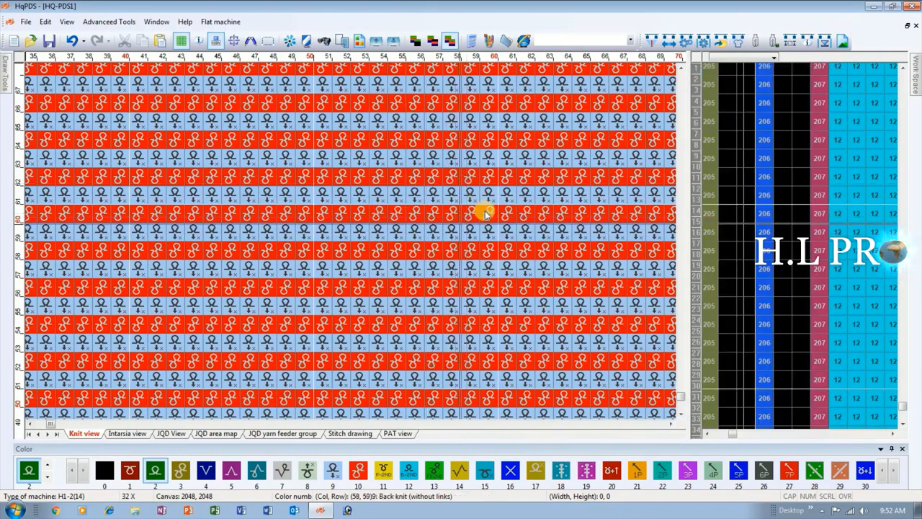
Set the Knit type of the first Left body row to Fore/Back stripe and regenerate the pattern.
{"action": "left_click", "coordinate": [736, 41]}
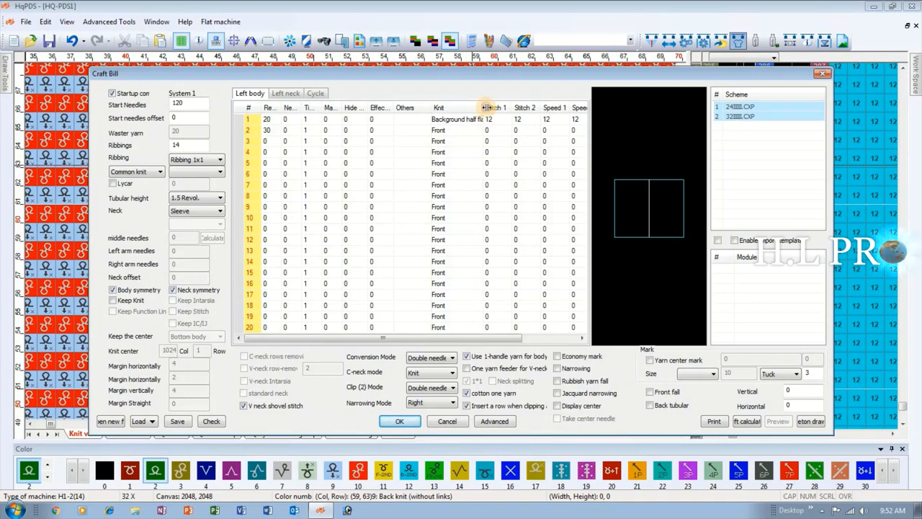
{"action": "left_click_drag", "start_coordinate": [487, 107], "coordinate": [519, 107]}
{"action": "left_click", "coordinate": [516, 120]}
{"action": "left_click", "coordinate": [517, 121]}
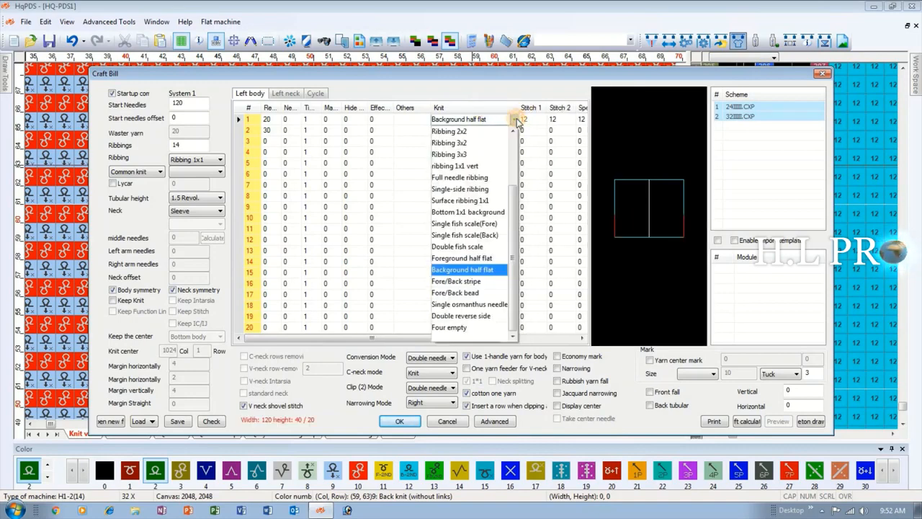
{"action": "left_click", "coordinate": [472, 283]}
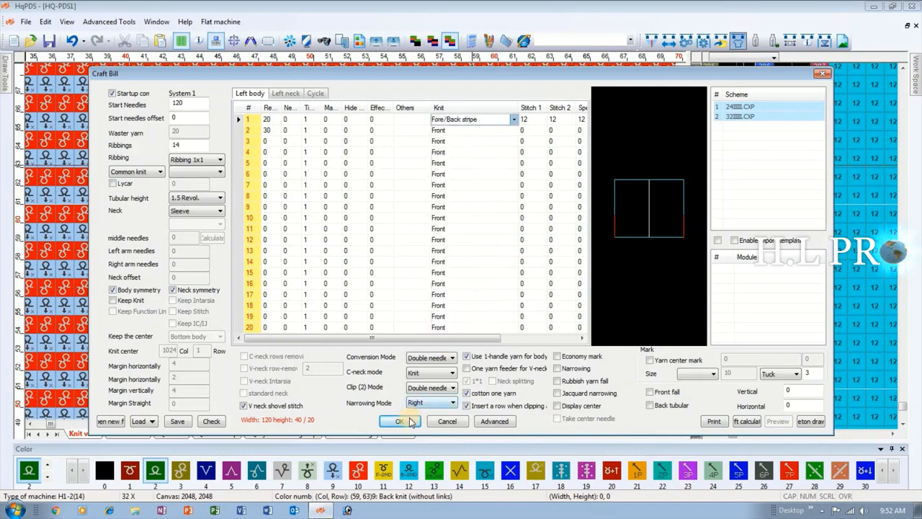
{"action": "left_click", "coordinate": [408, 422]}
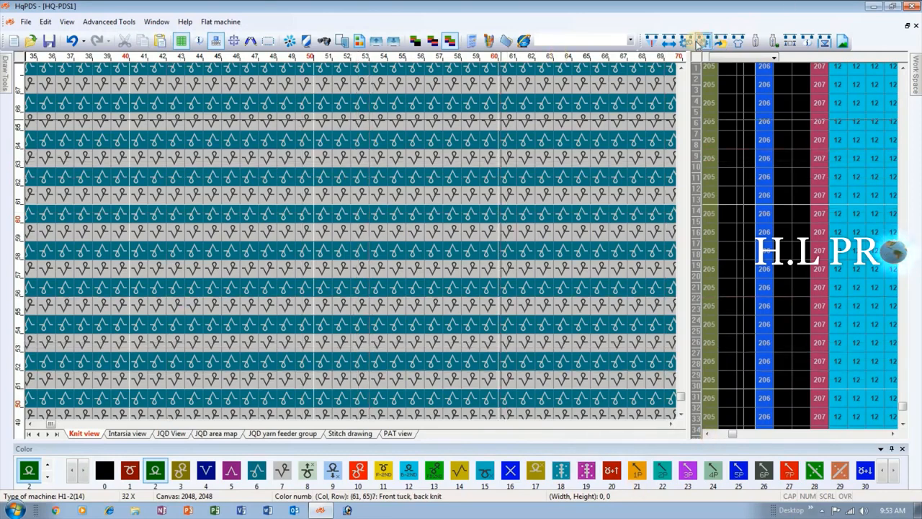
Change the Knit type of the first Left body row to Fore/Back bead and regenerate the pattern.
{"action": "left_click", "coordinate": [738, 40]}
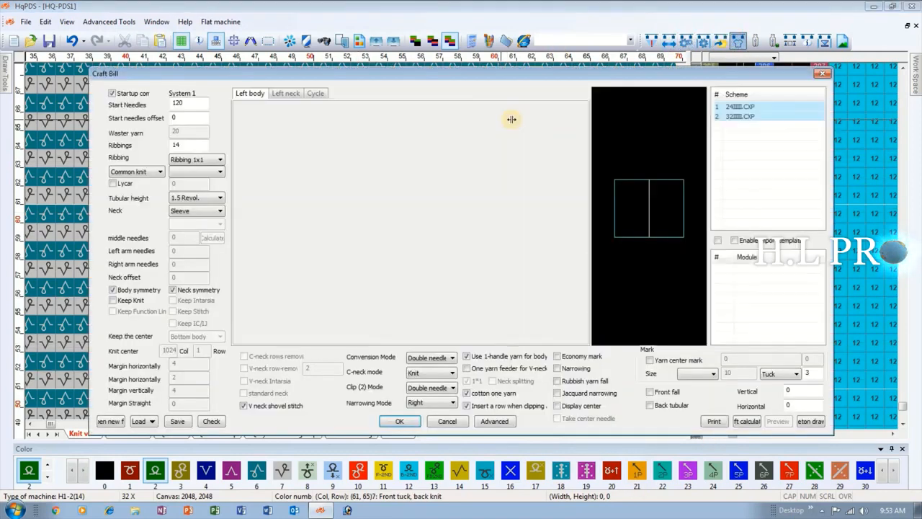
{"action": "left_click_drag", "start_coordinate": [482, 107], "coordinate": [510, 109]}
{"action": "left_click", "coordinate": [509, 119]}
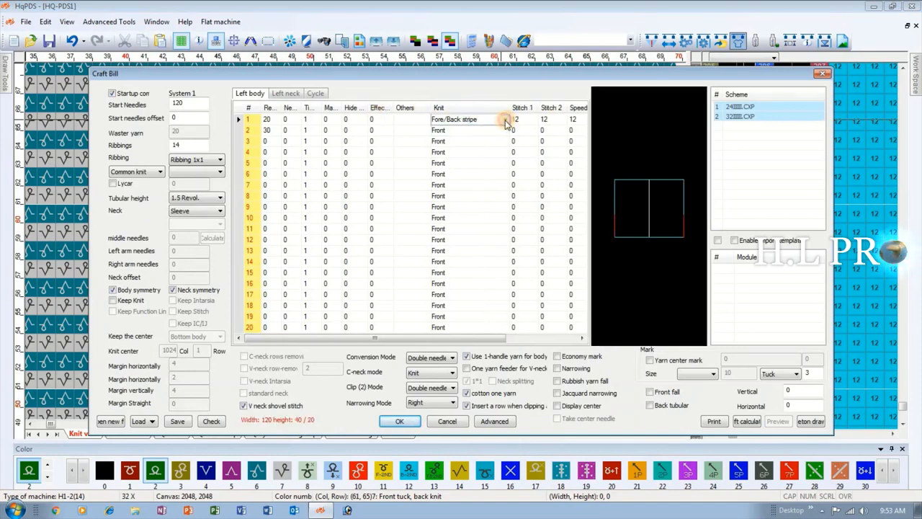
{"action": "left_click", "coordinate": [506, 120]}
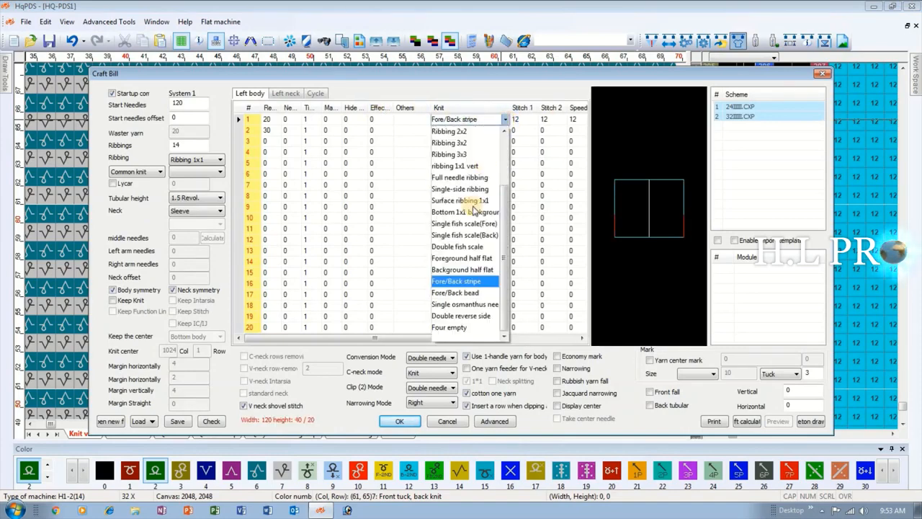
{"action": "left_click", "coordinate": [477, 293]}
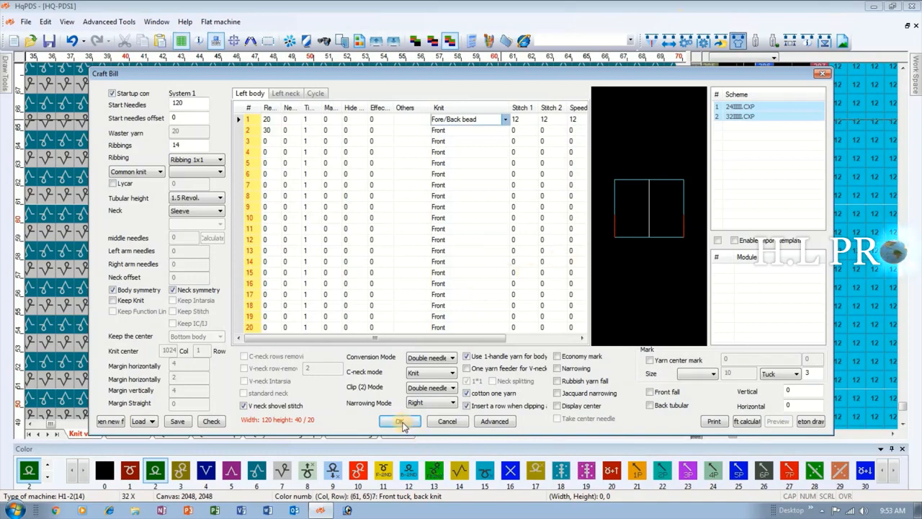
{"action": "left_click", "coordinate": [52, 294]}
{"action": "left_click", "coordinate": [401, 421]}
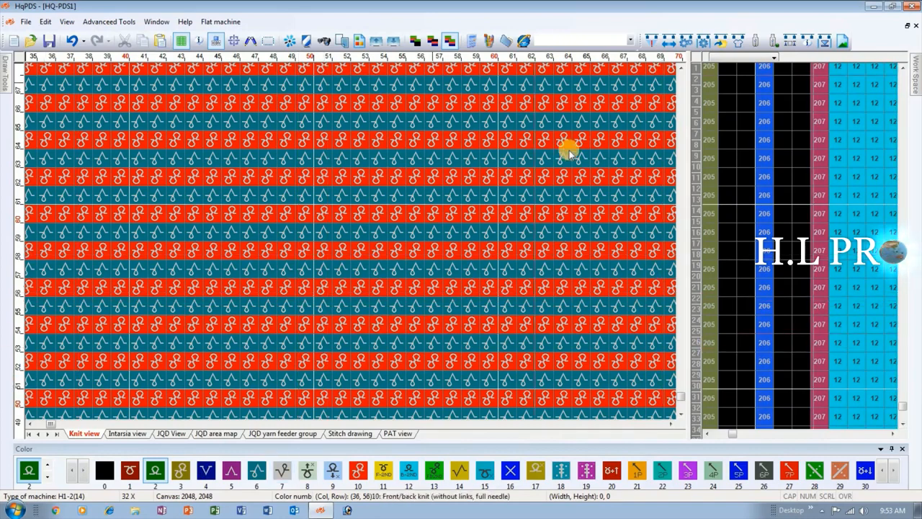
Apply the Single osmanthus needle Knit type to the first Left body row, regenerate the pattern and inspect the stitches.
{"action": "left_click", "coordinate": [740, 42]}
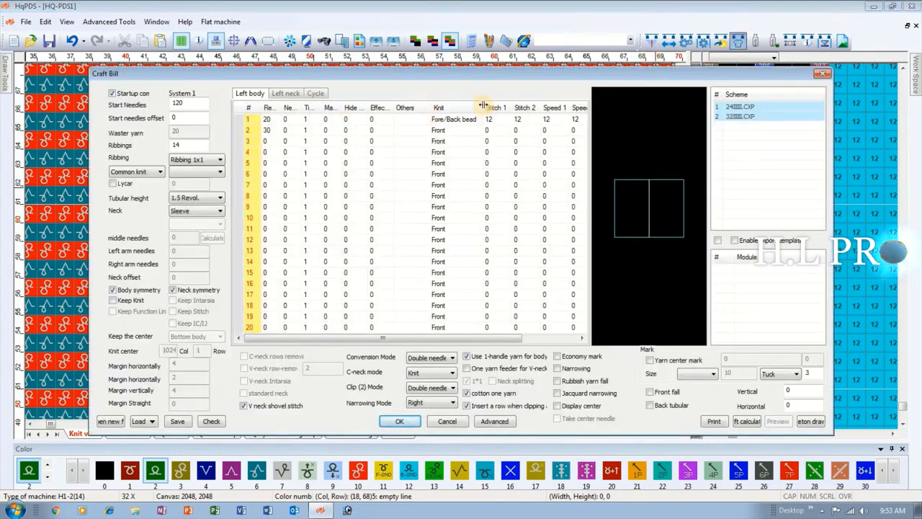
{"action": "left_click_drag", "start_coordinate": [481, 107], "coordinate": [540, 107]}
{"action": "left_click", "coordinate": [518, 120]}
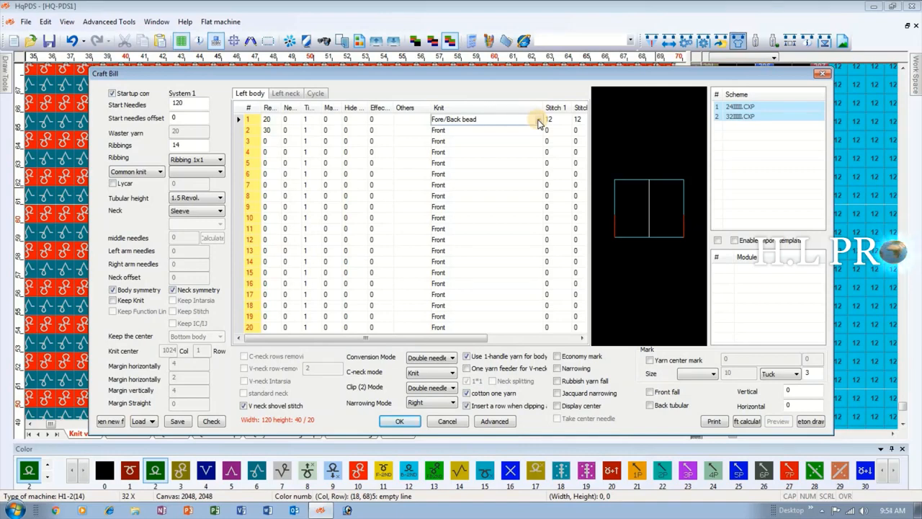
{"action": "left_click", "coordinate": [538, 120]}
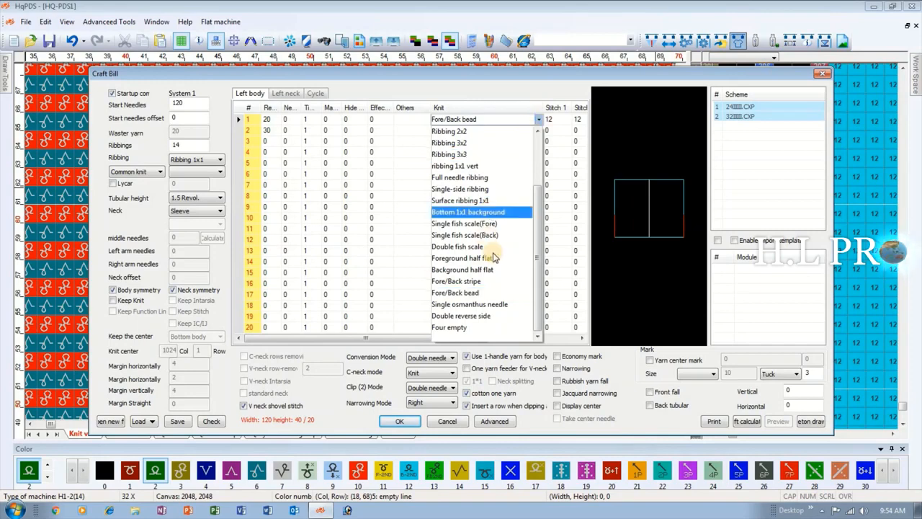
{"action": "left_click", "coordinate": [485, 304]}
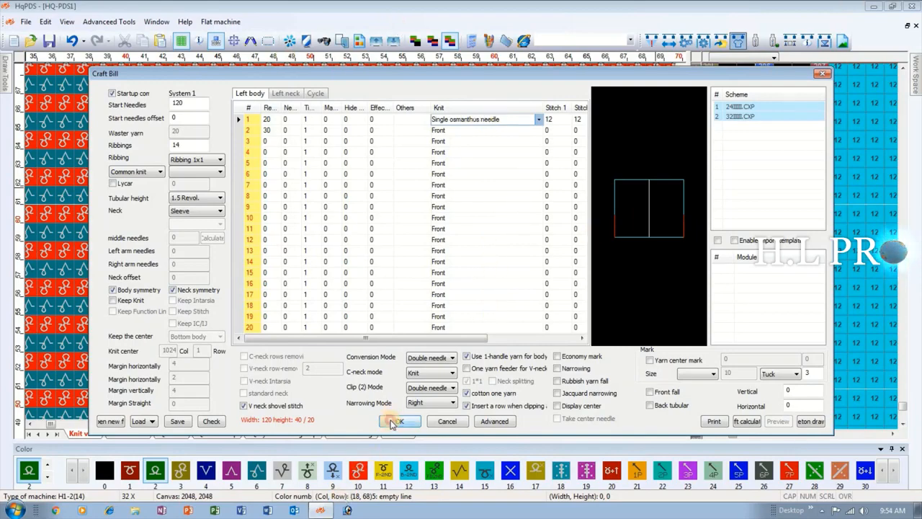
{"action": "left_click", "coordinate": [393, 422]}
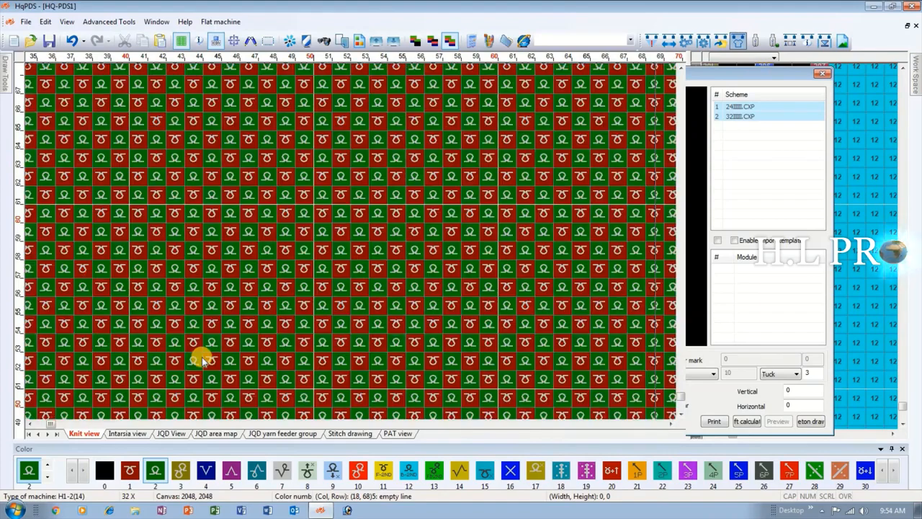
{"action": "scroll", "coordinate": [111, 315], "scroll_direction": "down", "scroll_amount": 1}
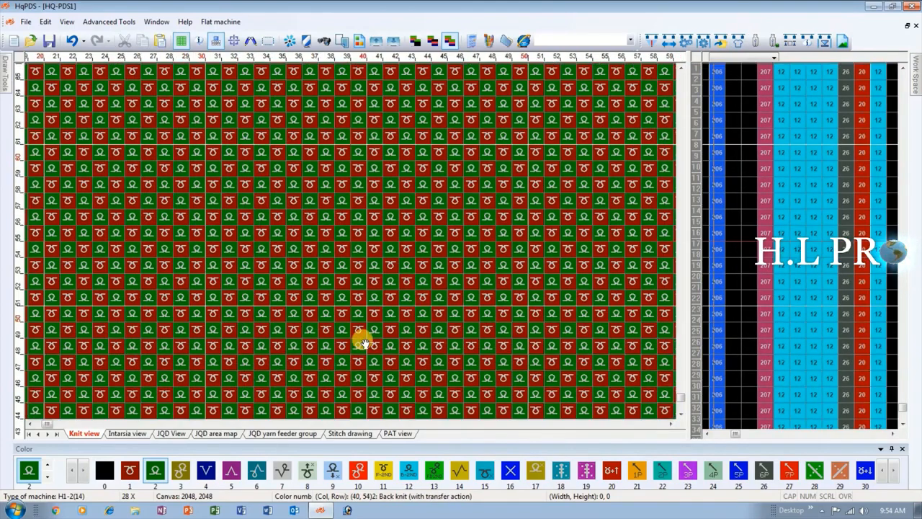
Set the Knit type of the first Left body row to Double reverse side and regenerate the pattern.
{"action": "scroll", "coordinate": [350, 243], "scroll_direction": "down", "scroll_amount": 4}
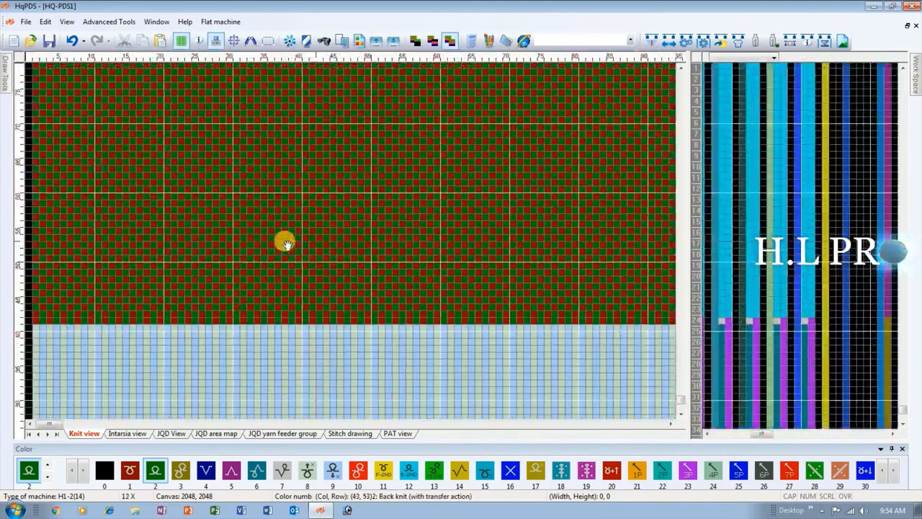
{"action": "scroll", "coordinate": [286, 245], "scroll_direction": "up", "scroll_amount": 3}
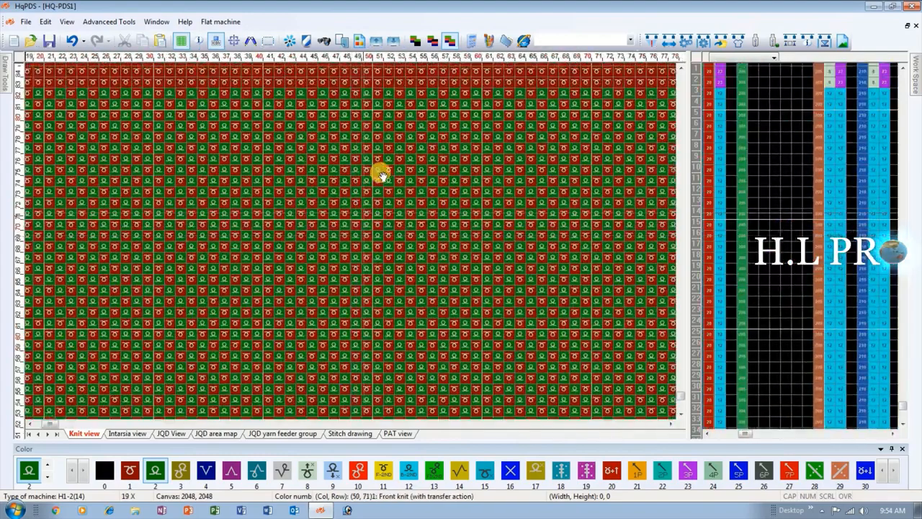
{"action": "scroll", "coordinate": [350, 241], "scroll_direction": "up", "scroll_amount": 4}
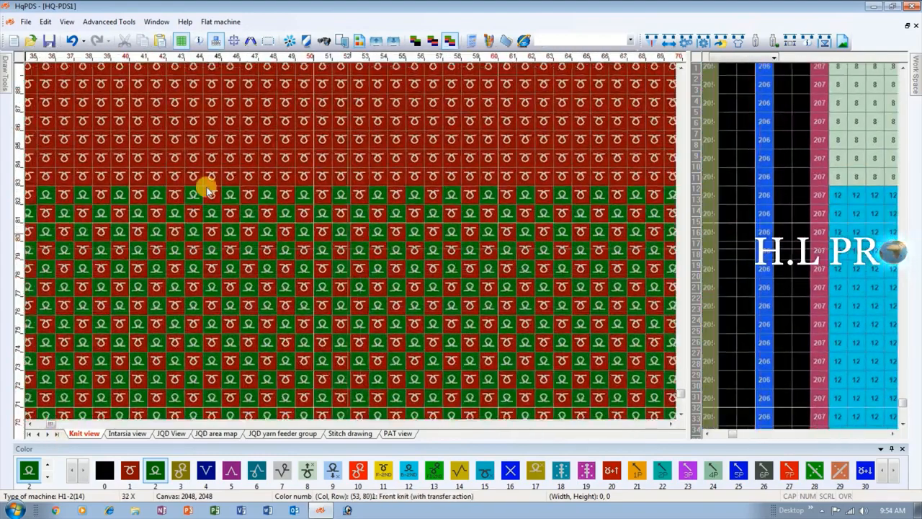
{"action": "left_click", "coordinate": [738, 41]}
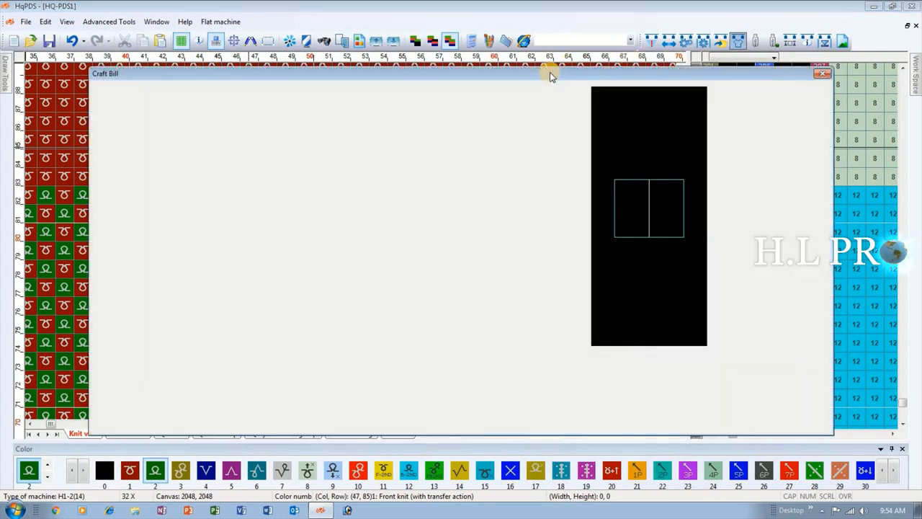
{"action": "left_click_drag", "start_coordinate": [481, 109], "coordinate": [523, 109]}
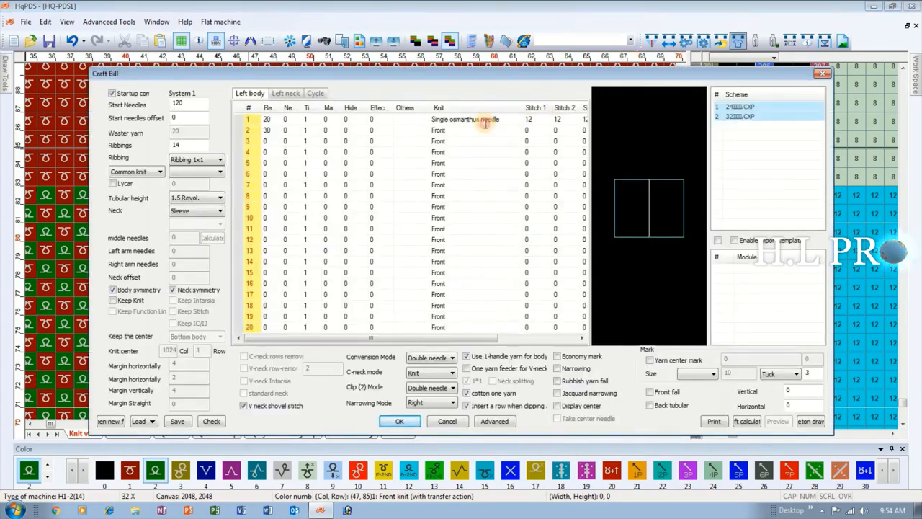
{"action": "left_click", "coordinate": [493, 120]}
{"action": "left_click", "coordinate": [517, 120]}
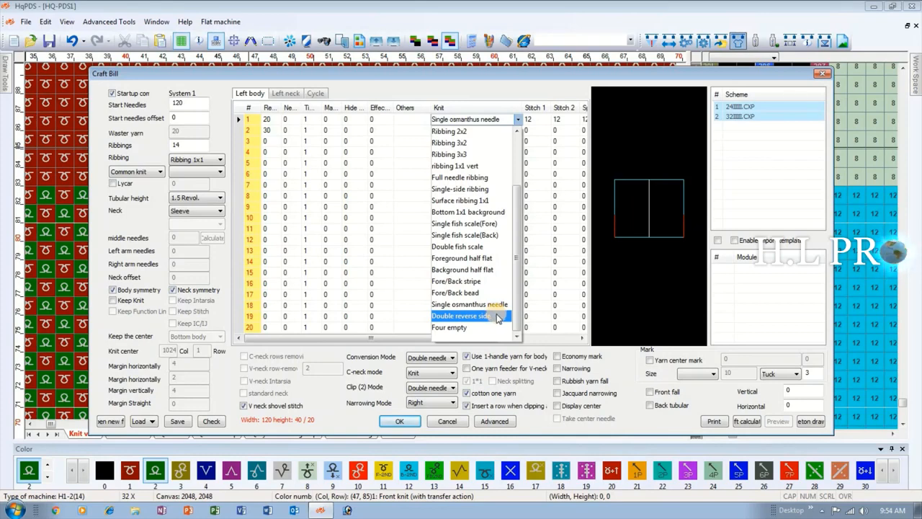
{"action": "left_click", "coordinate": [485, 318]}
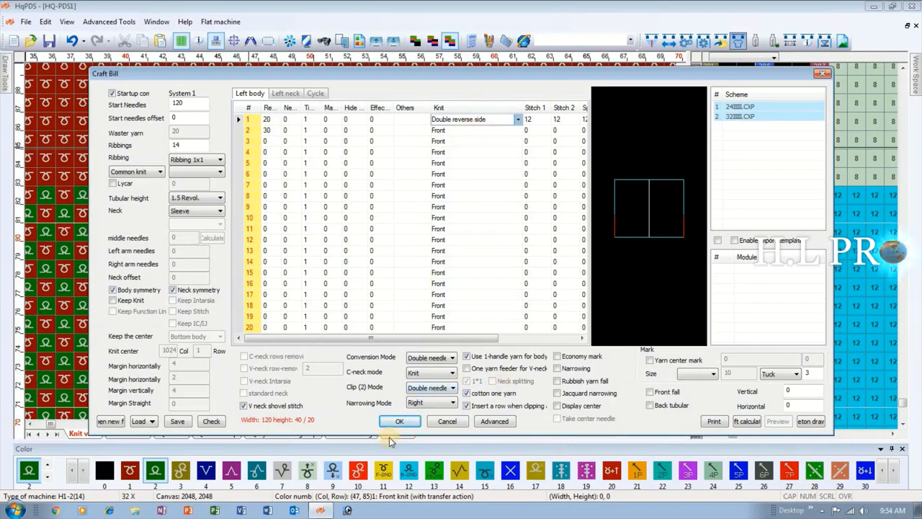
{"action": "left_click", "coordinate": [394, 424]}
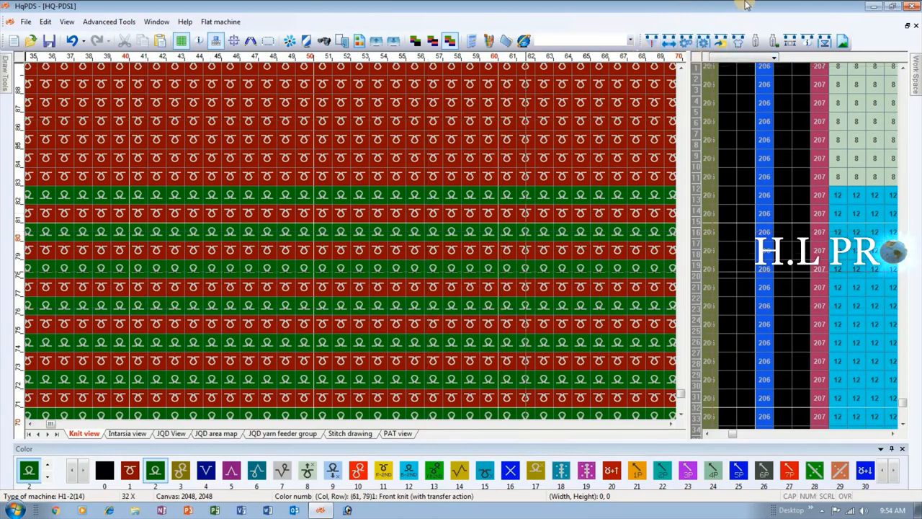
Change the Knit type of the first Left body row to Four empty and regenerate the pattern.
{"action": "left_click", "coordinate": [736, 42]}
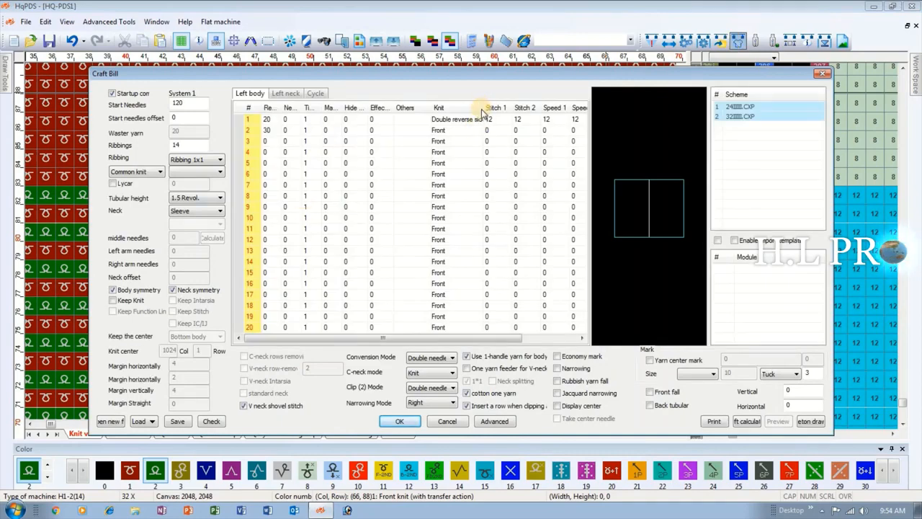
{"action": "left_click_drag", "start_coordinate": [482, 108], "coordinate": [541, 108]}
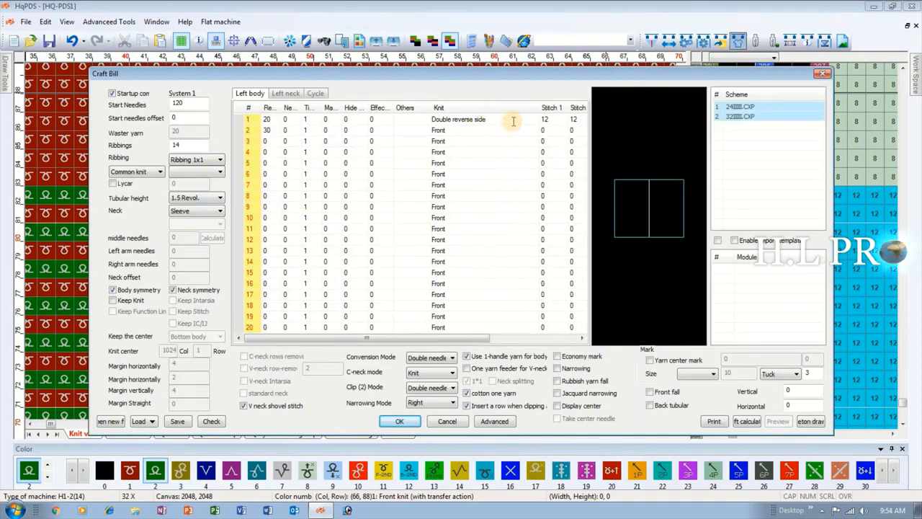
{"action": "left_click", "coordinate": [523, 120]}
{"action": "left_click", "coordinate": [535, 120]}
{"action": "scroll", "coordinate": [469, 268], "scroll_direction": "down", "scroll_amount": 2}
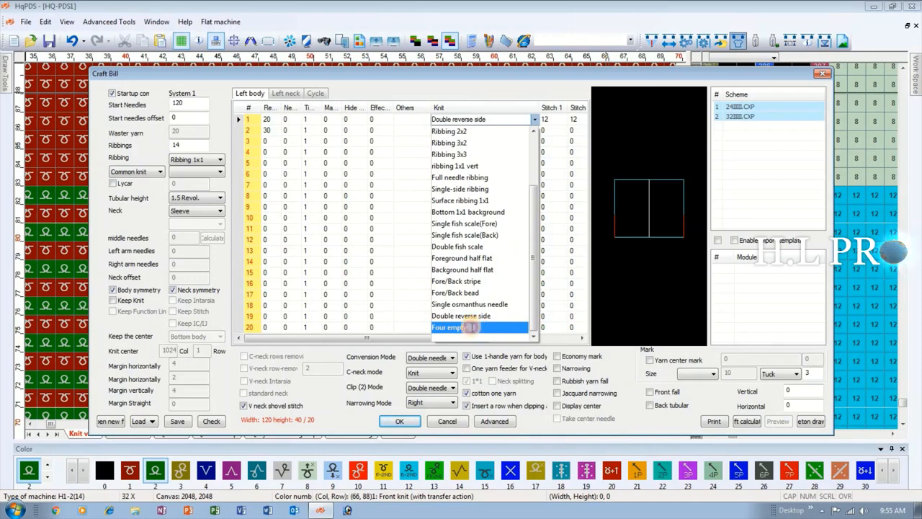
{"action": "left_click", "coordinate": [461, 327]}
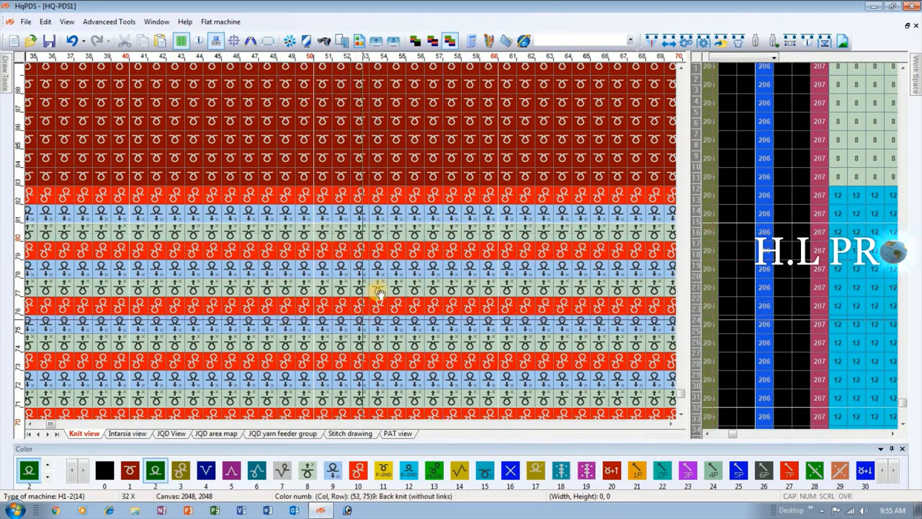
Reopen the Craft Bill and return the first Left body row's Knit type to Front.
{"action": "left_click", "coordinate": [737, 40]}
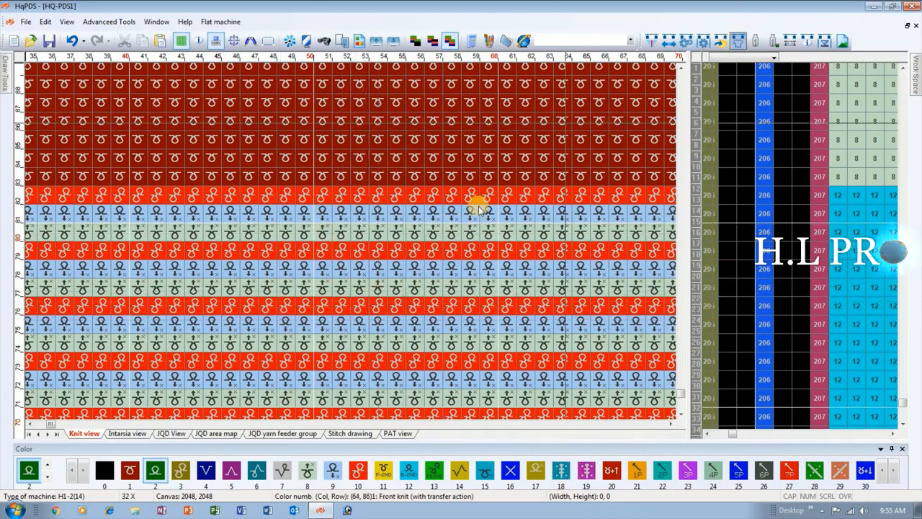
{"action": "left_click", "coordinate": [474, 121]}
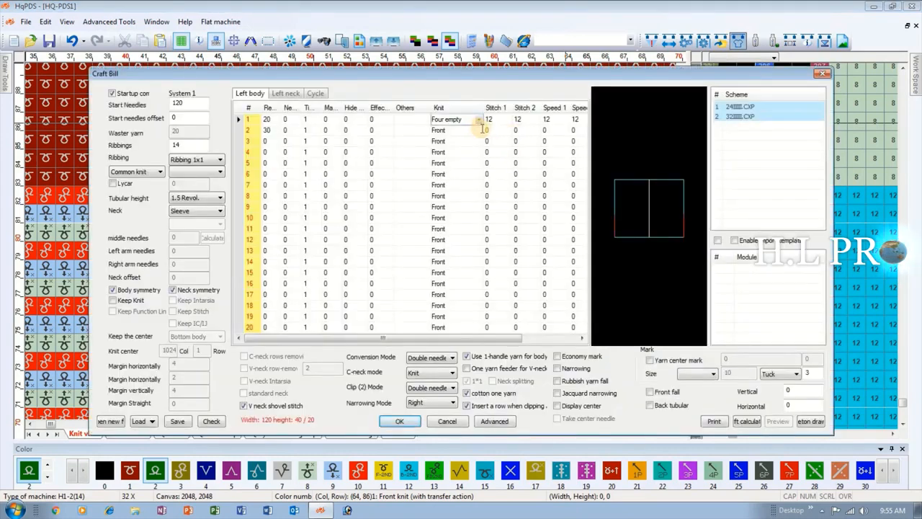
{"action": "left_click", "coordinate": [479, 120]}
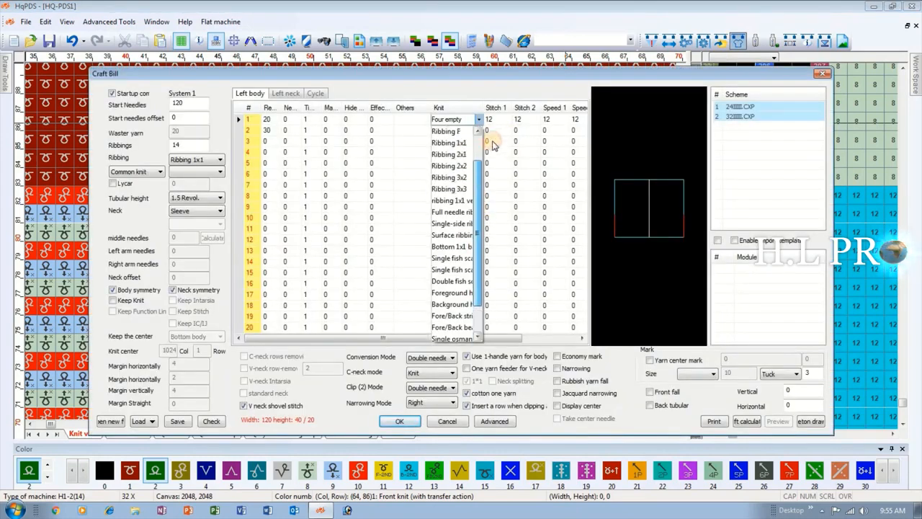
{"action": "left_click", "coordinate": [470, 133]}
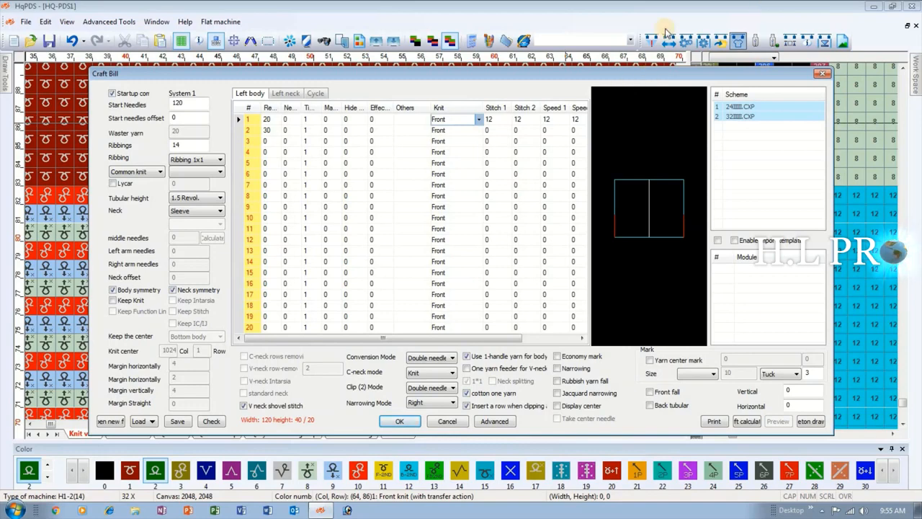
Set Stitch 1, Stitch 2 and Speed 1 of the first Left body row to 0.
{"action": "left_click", "coordinate": [407, 131]}
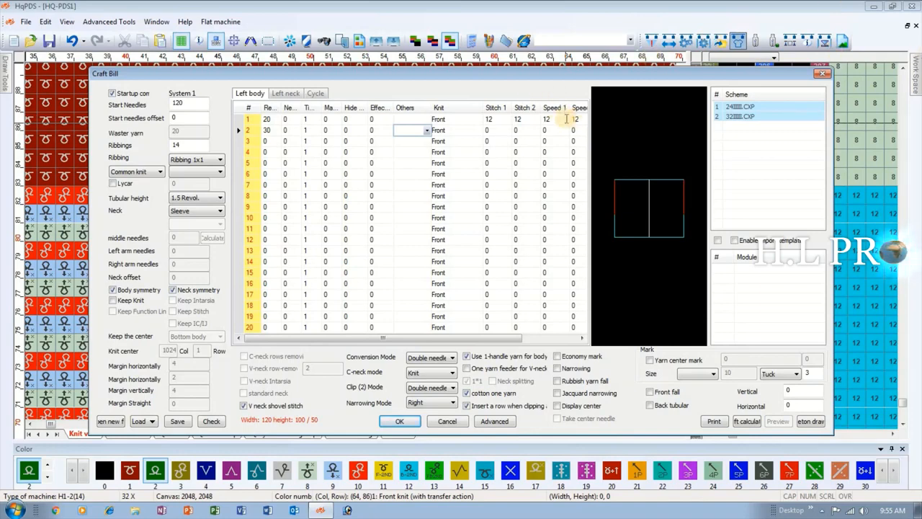
{"action": "left_click", "coordinate": [498, 121]}
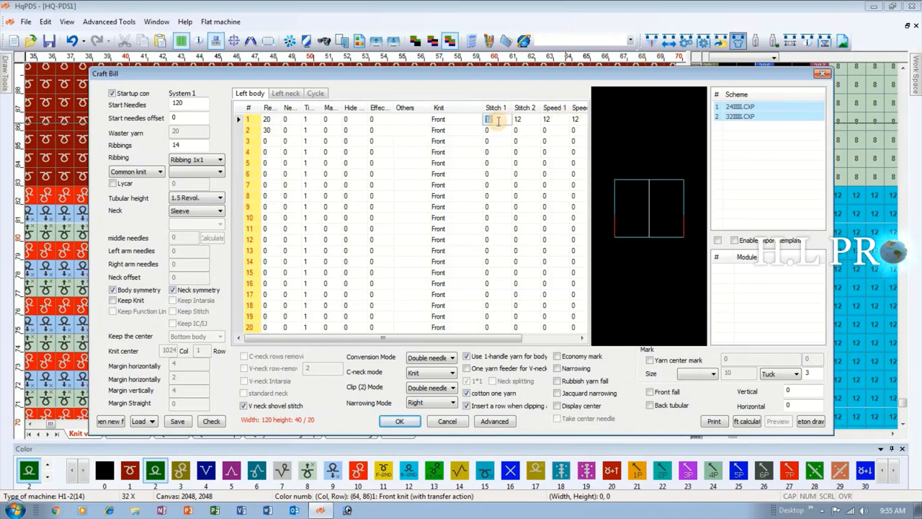
{"action": "type", "text": "0"}
{"action": "left_click", "coordinate": [523, 122]}
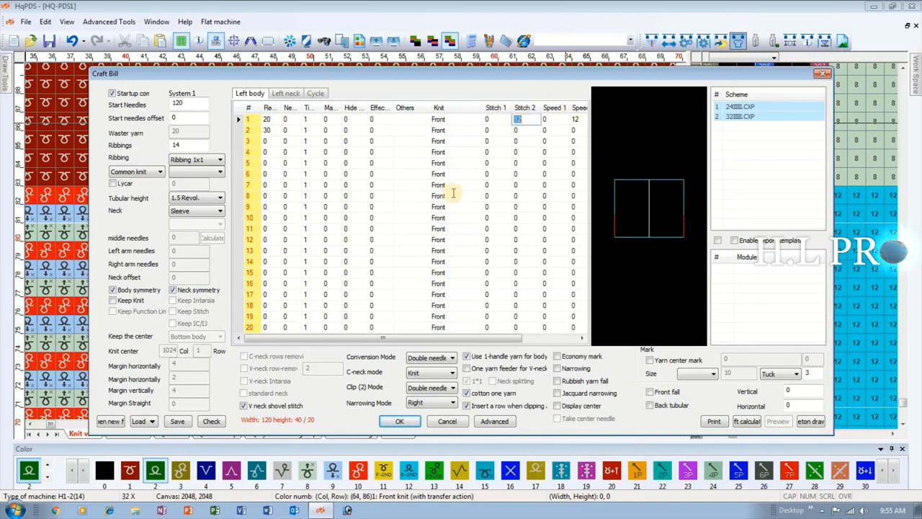
{"action": "type", "text": "0"}
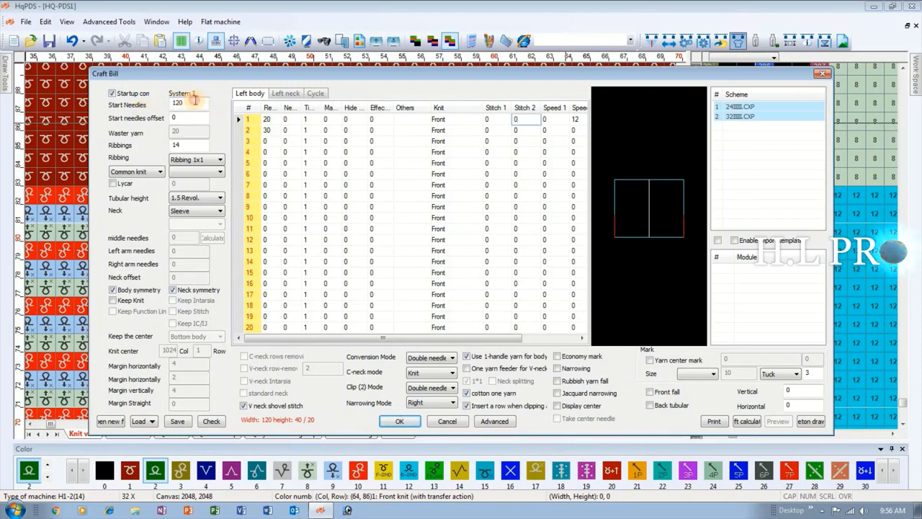
Review the Start Needles and offset fields, switching the startup comb option off and on again to examine the Waster yarn field.
{"action": "left_click_drag", "start_coordinate": [171, 103], "coordinate": [191, 104]}
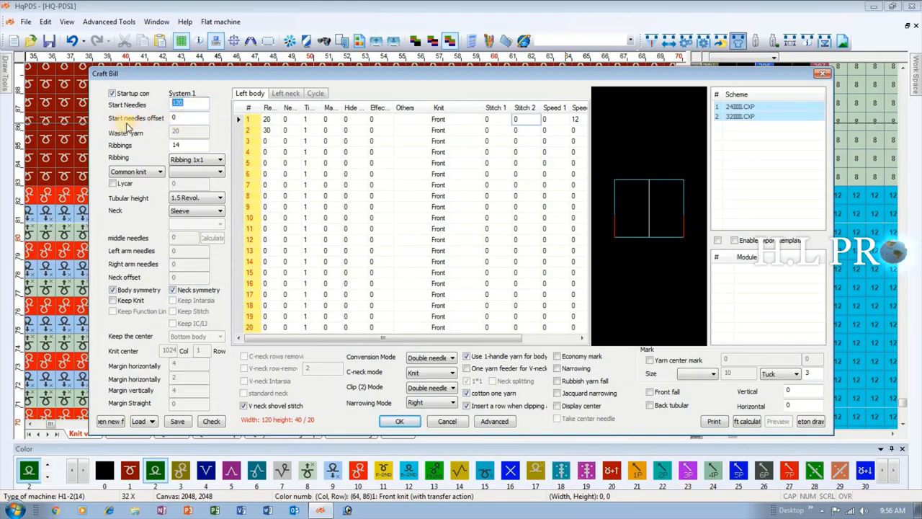
{"action": "key", "text": "Tab"}
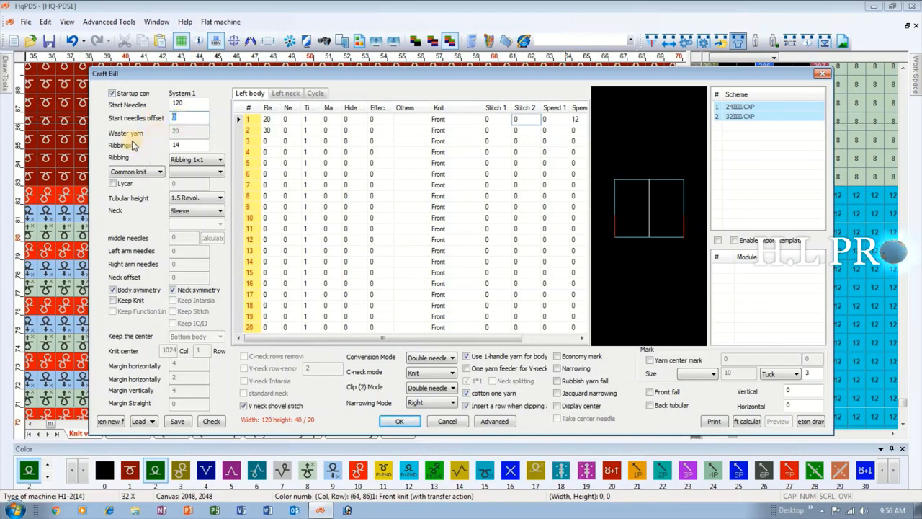
{"action": "left_click", "coordinate": [113, 94]}
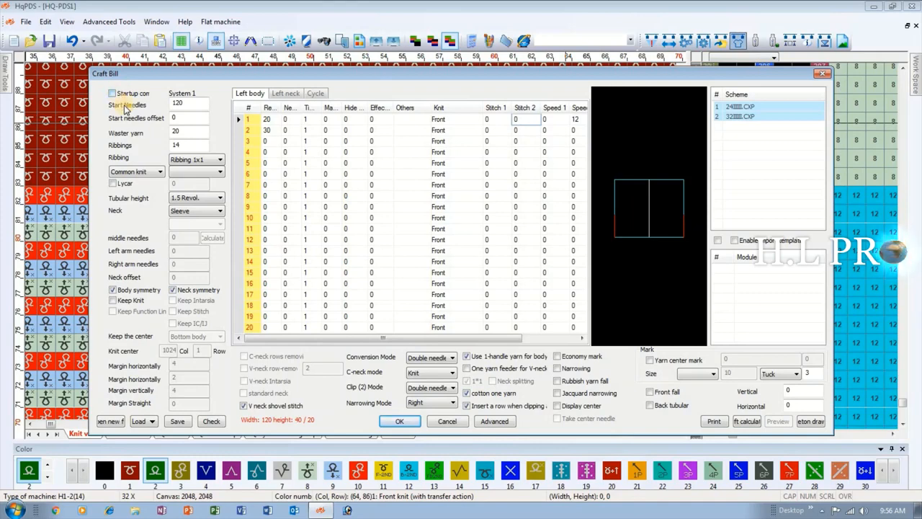
{"action": "left_click_drag", "start_coordinate": [192, 128], "coordinate": [144, 132]}
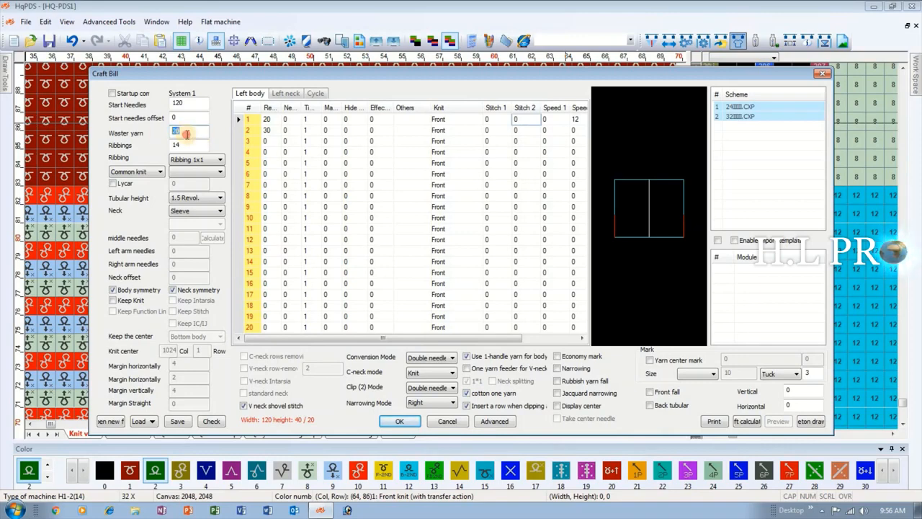
{"action": "left_click", "coordinate": [111, 94]}
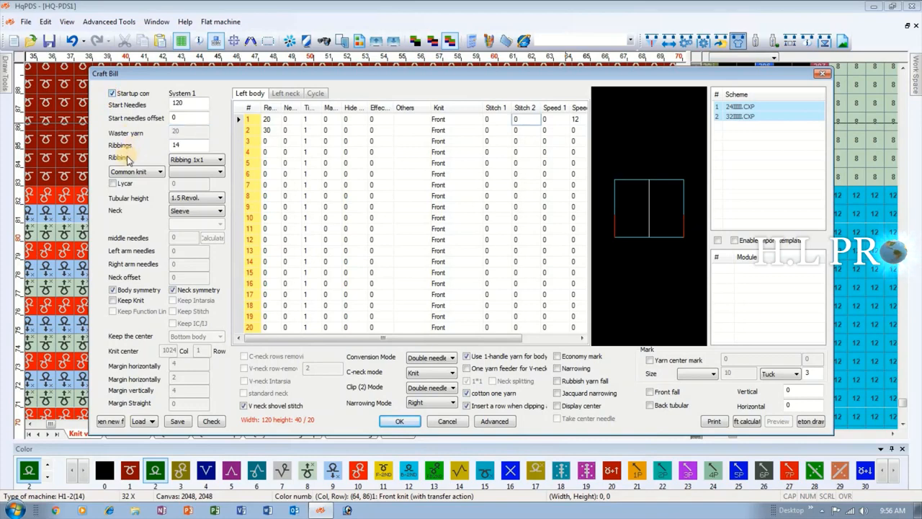
Review the Ribbings count and the available Ribbing and Tubular height options, keeping Ribbing 1x1 and 1.5 Revol.
{"action": "double_click", "coordinate": [182, 143]}
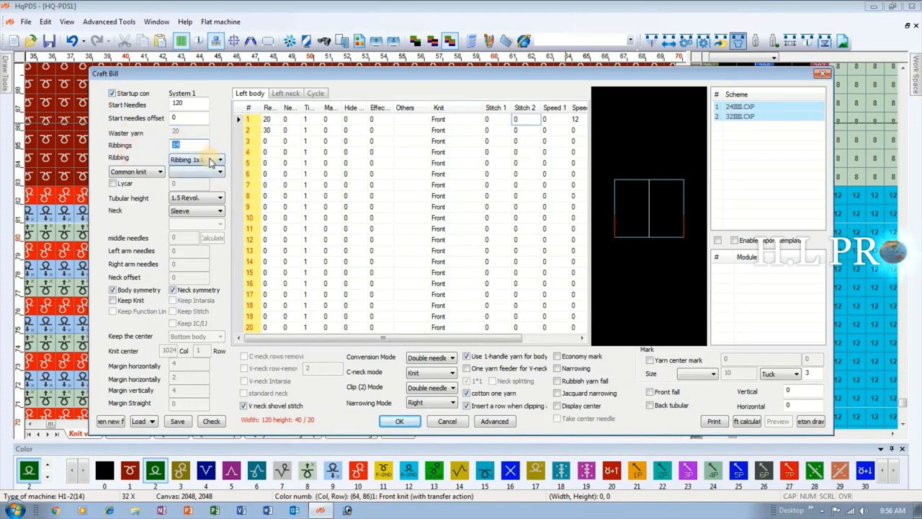
{"action": "left_click", "coordinate": [213, 160]}
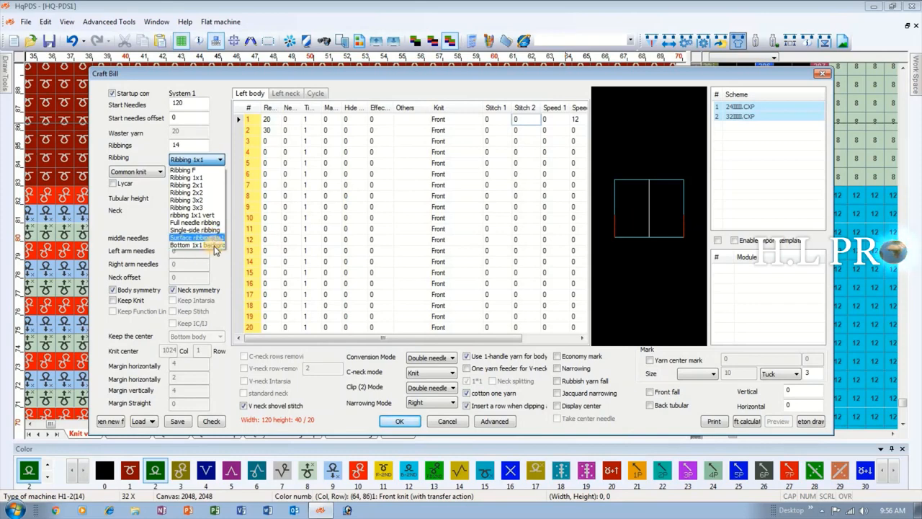
{"action": "left_click", "coordinate": [154, 155]}
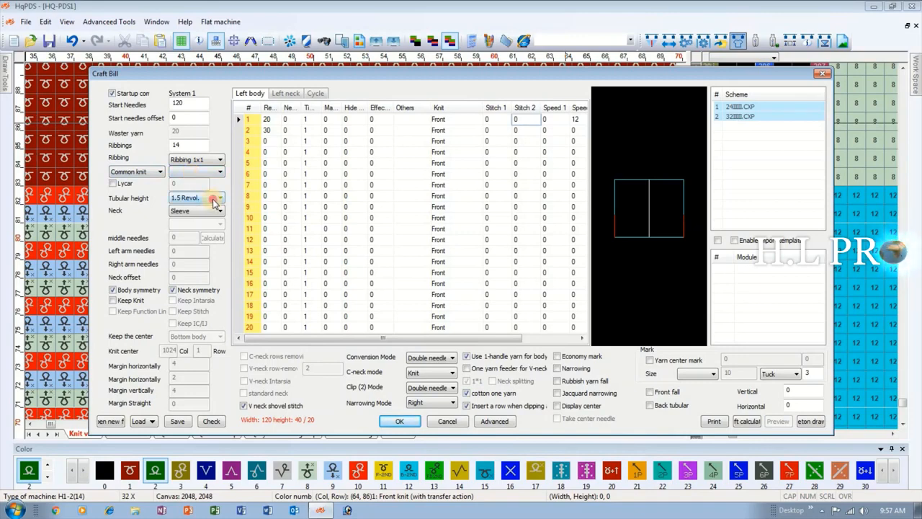
{"action": "left_click", "coordinate": [214, 202]}
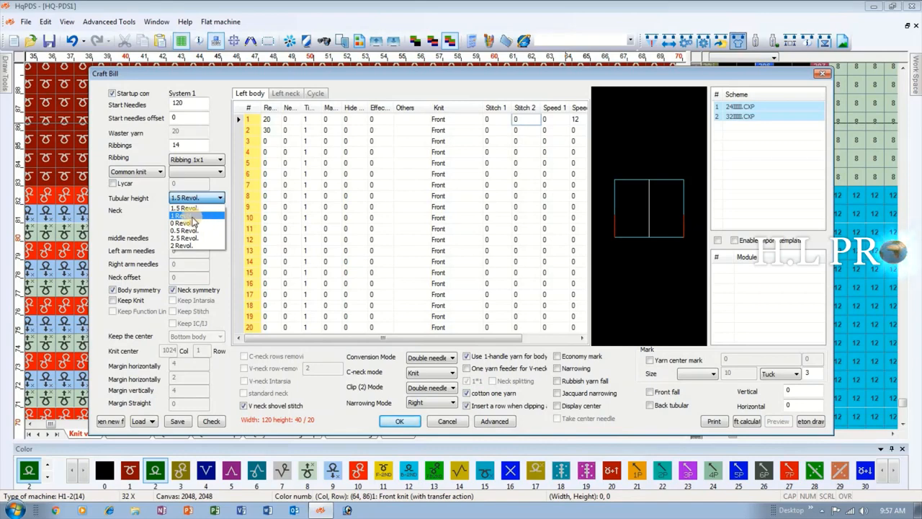
{"action": "left_click", "coordinate": [150, 212]}
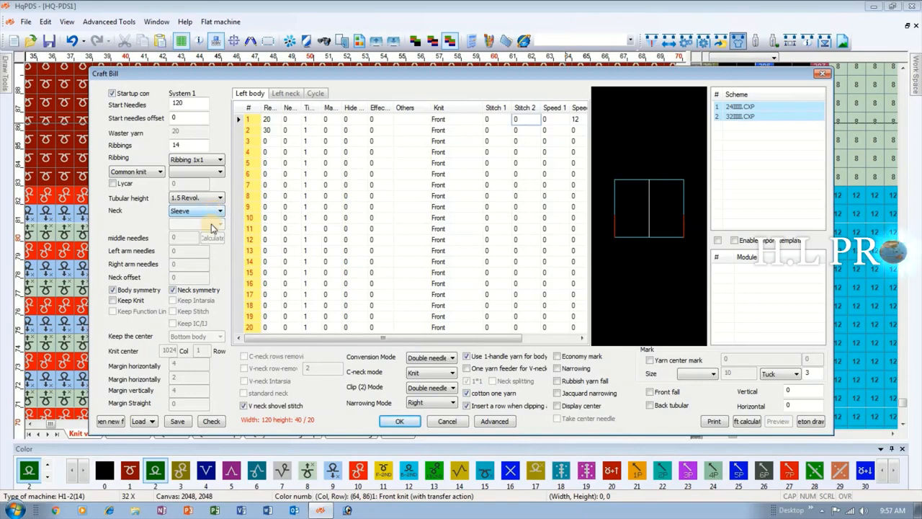
Examine the Neck options, switching to V-neck to view its needle fields and back to Sleeve.
{"action": "left_click", "coordinate": [216, 212]}
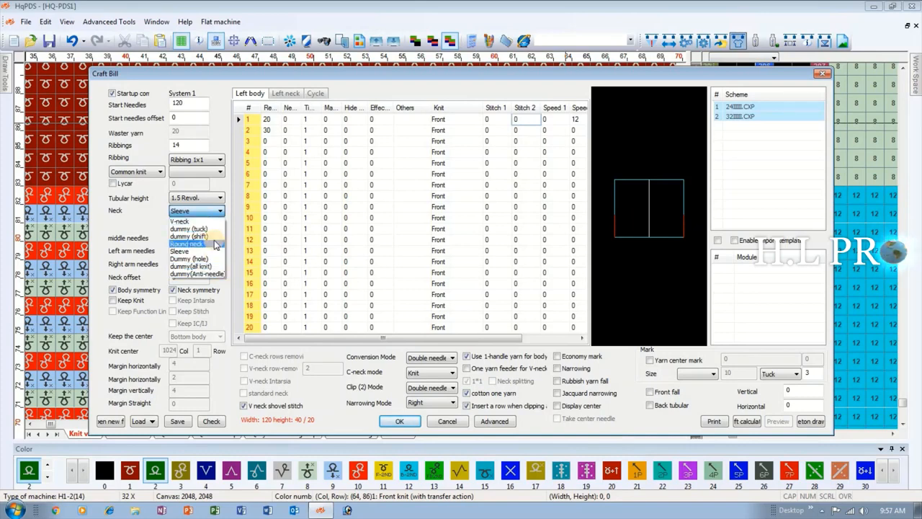
{"action": "left_click", "coordinate": [155, 228]}
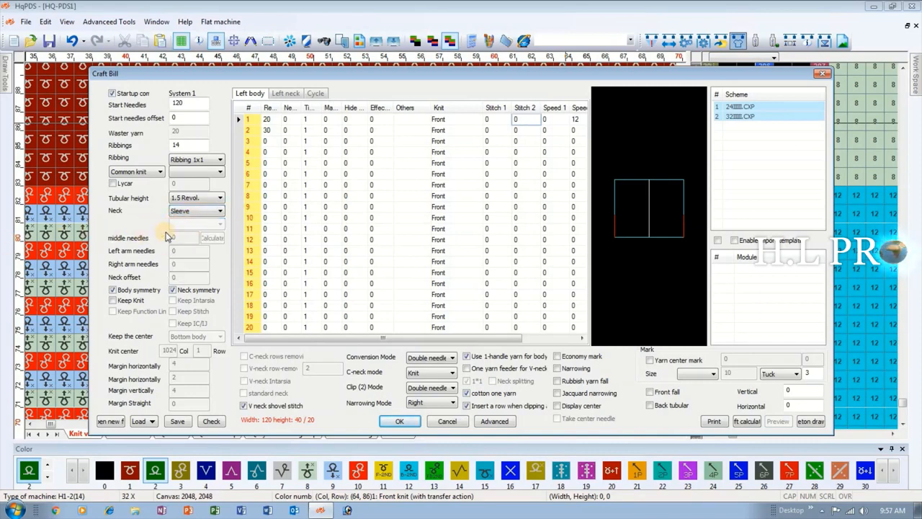
{"action": "left_click", "coordinate": [186, 213]}
{"action": "left_click", "coordinate": [184, 238]}
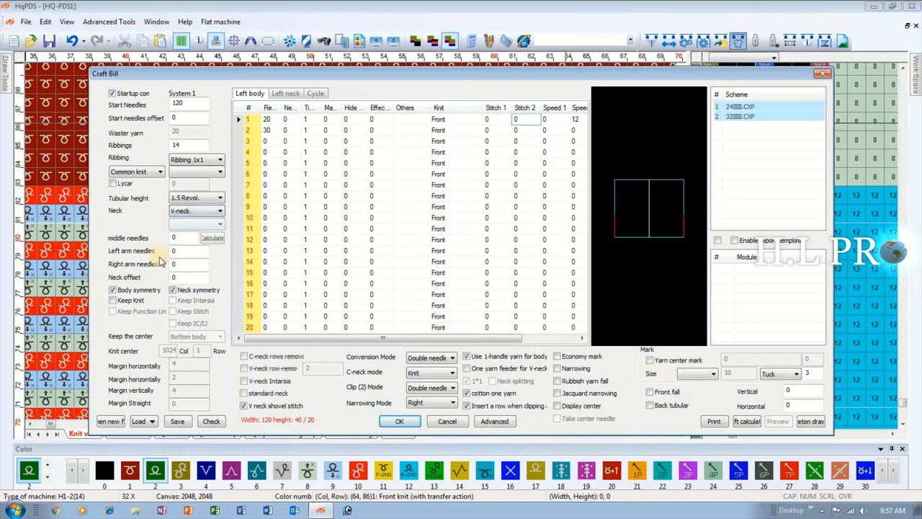
{"action": "left_click", "coordinate": [193, 213]}
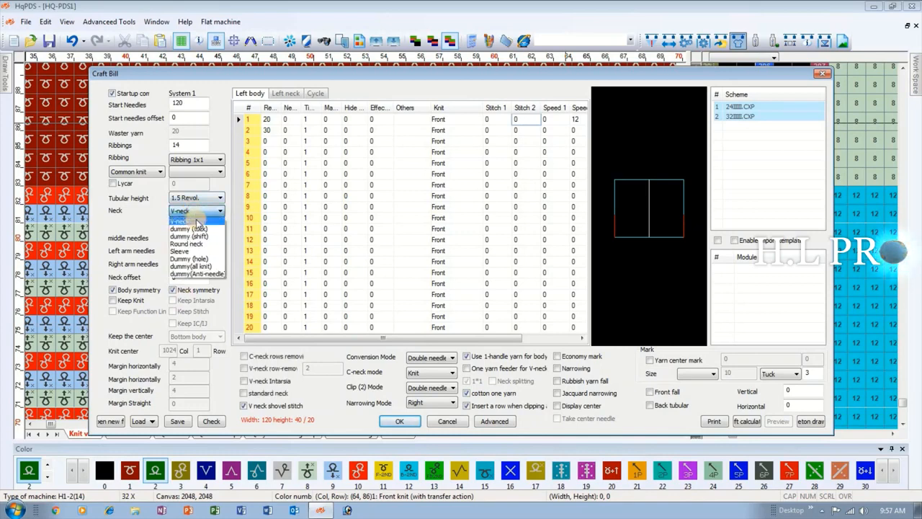
{"action": "left_click", "coordinate": [198, 252]}
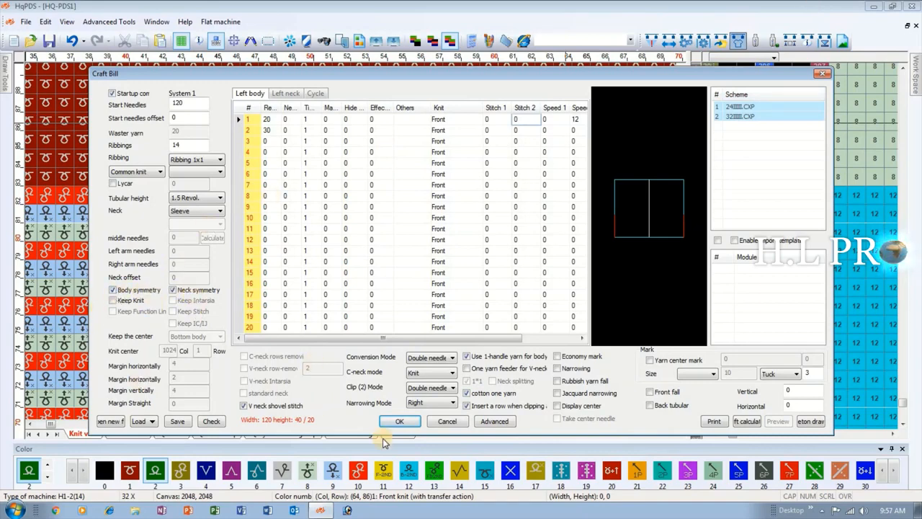
Look through the Conversion Mode and Narrowing Mode options, keeping the current choices.
{"action": "left_click", "coordinate": [448, 359]}
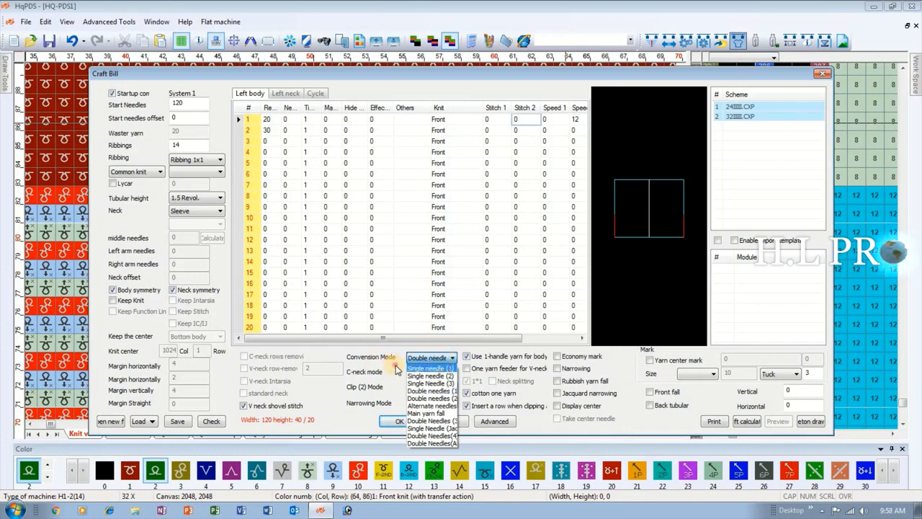
{"action": "left_click", "coordinate": [449, 359]}
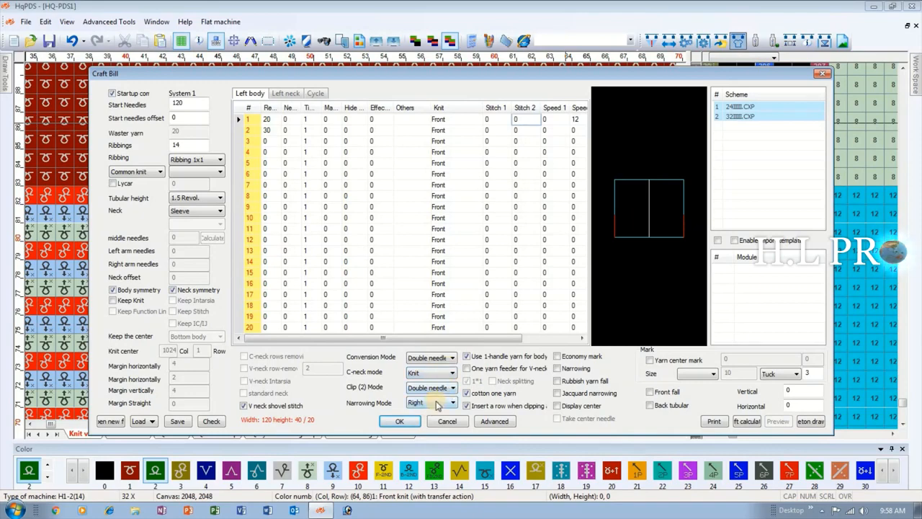
{"action": "left_click", "coordinate": [432, 404]}
{"action": "left_click", "coordinate": [433, 428]}
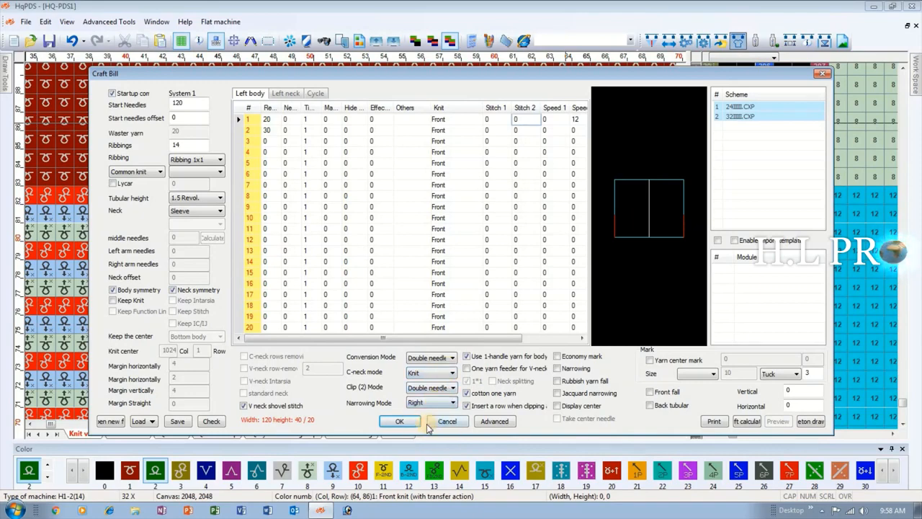